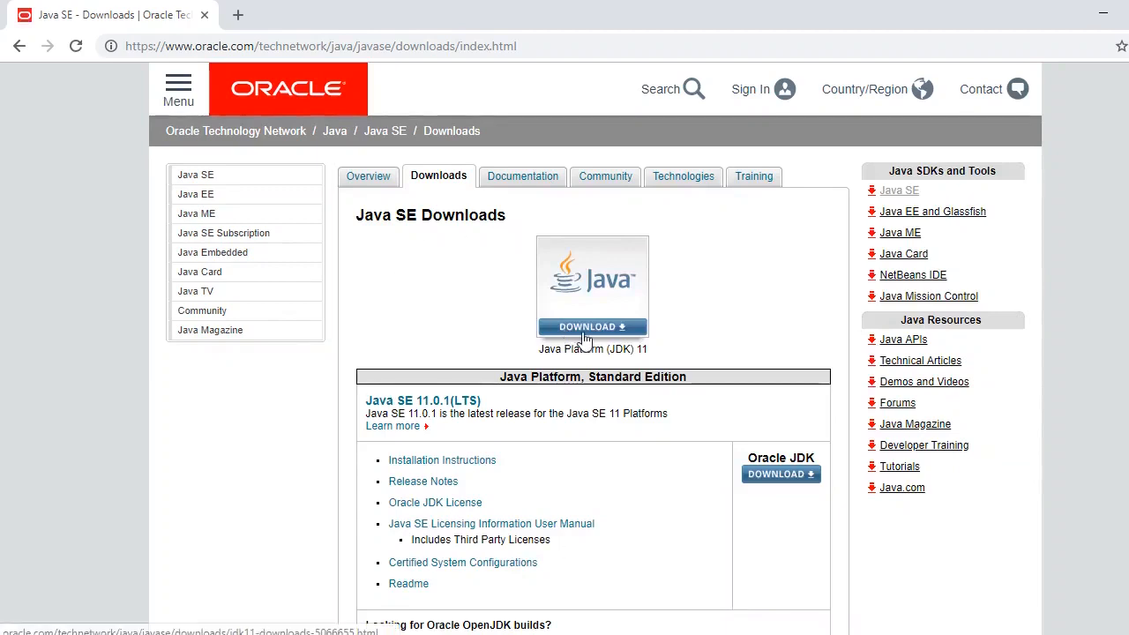
Open the Java SE Development Kit 11 downloads page from the Java Platform (JDK) 11 download link
{"action": "left_click", "coordinate": [604, 333]}
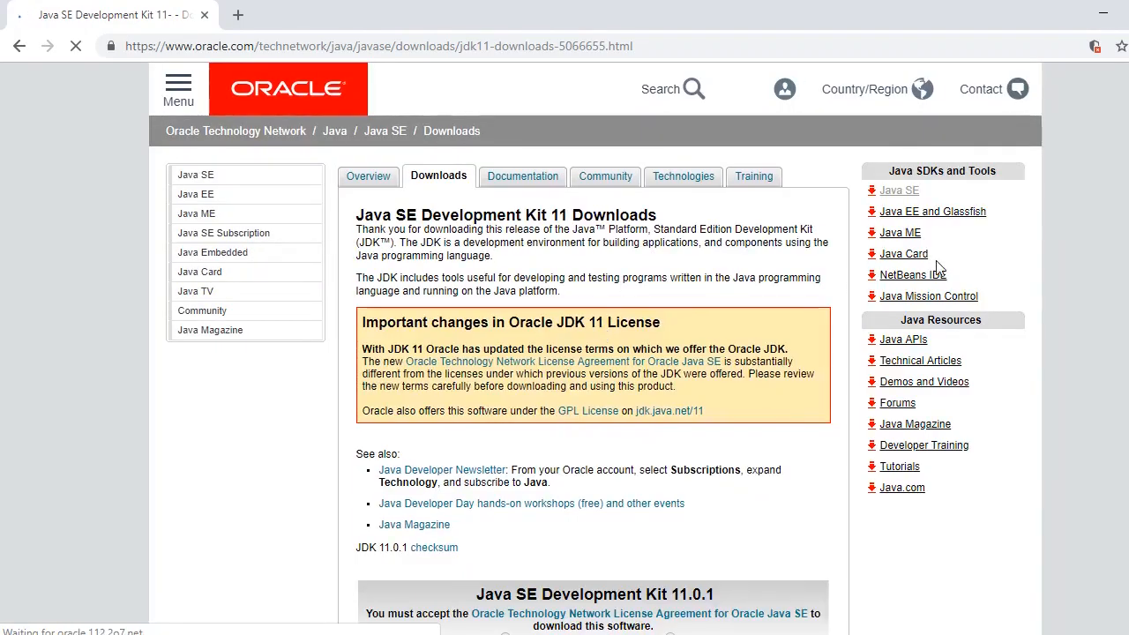
{"action": "scroll", "coordinate": [595, 353], "scroll_direction": "down", "scroll_amount": 1}
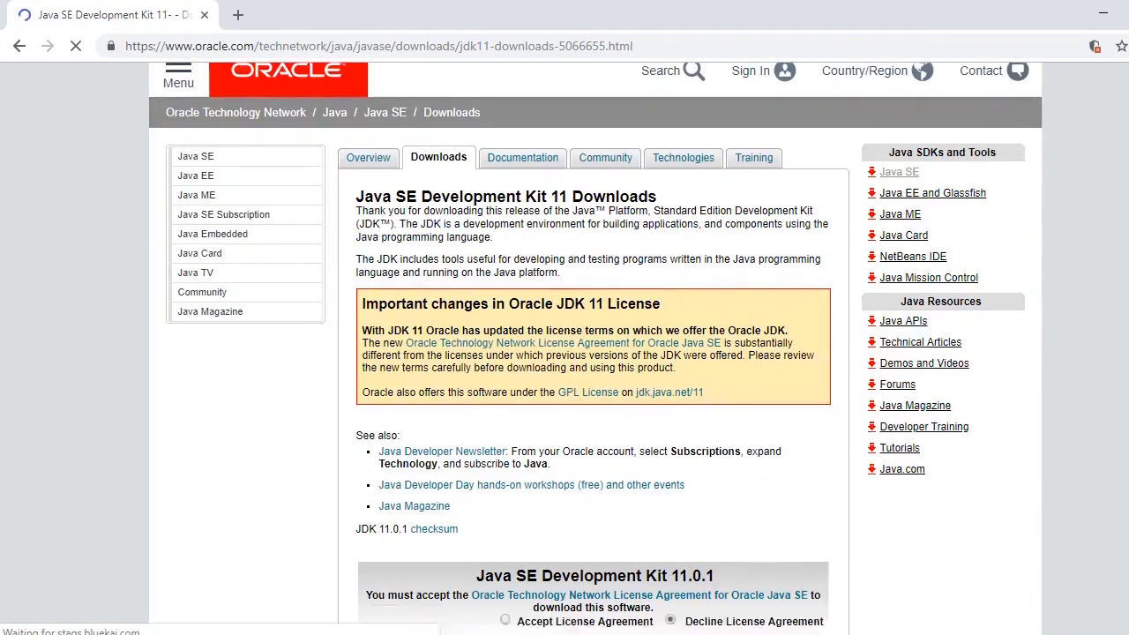
{"action": "scroll", "coordinate": [595, 353], "scroll_direction": "down", "scroll_amount": 4}
{"action": "scroll", "coordinate": [595, 353], "scroll_direction": "up", "scroll_amount": 3}
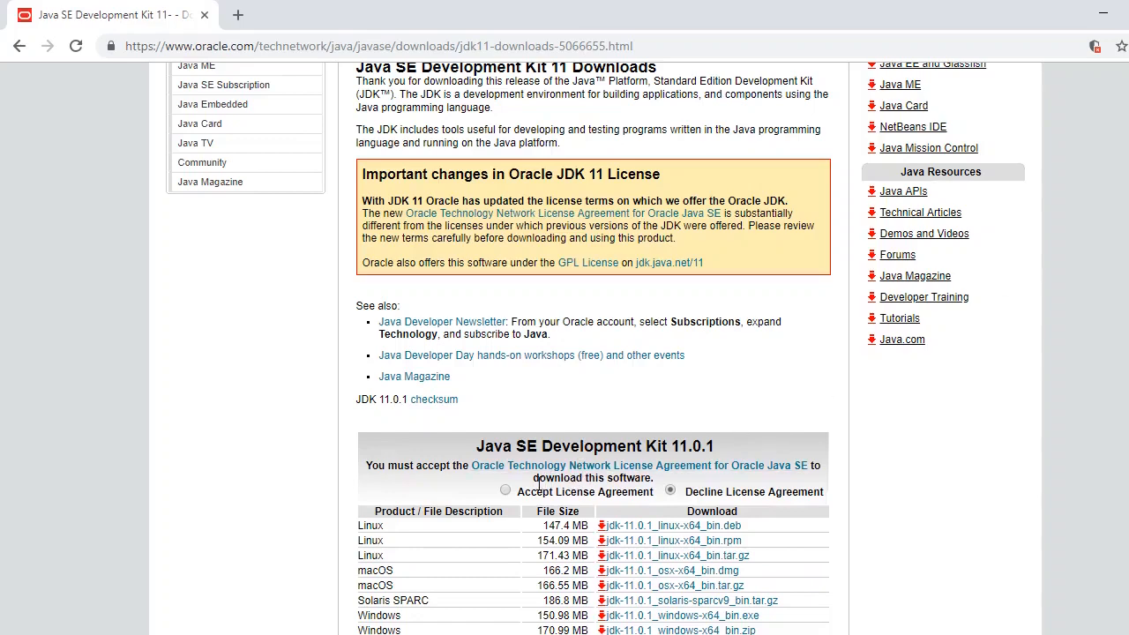
Accept the Oracle license agreement for Java SE Development Kit 11.0.1 and choose the Windows x64 download
{"action": "left_click", "coordinate": [506, 492]}
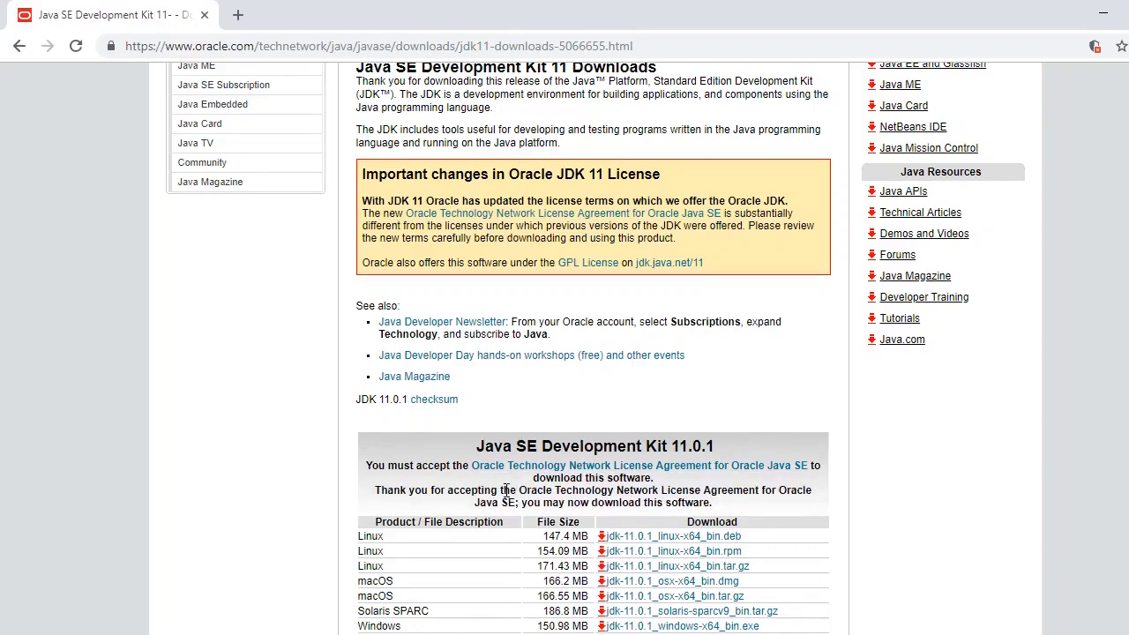
{"action": "scroll", "coordinate": [633, 411], "scroll_direction": "down", "scroll_amount": 2}
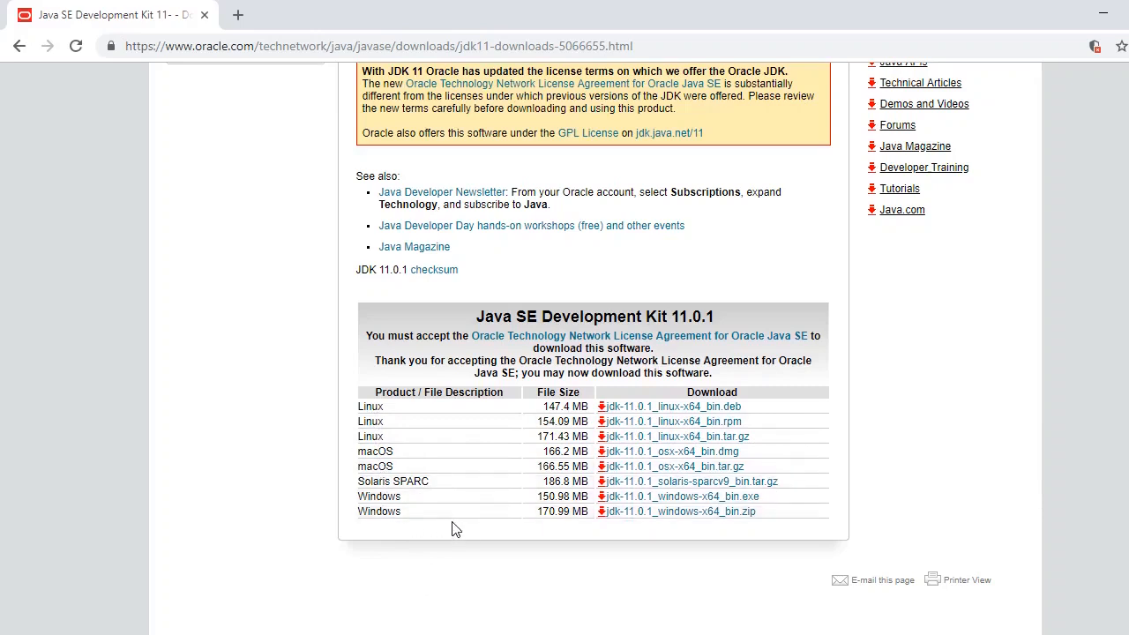
{"action": "left_click", "coordinate": [695, 514]}
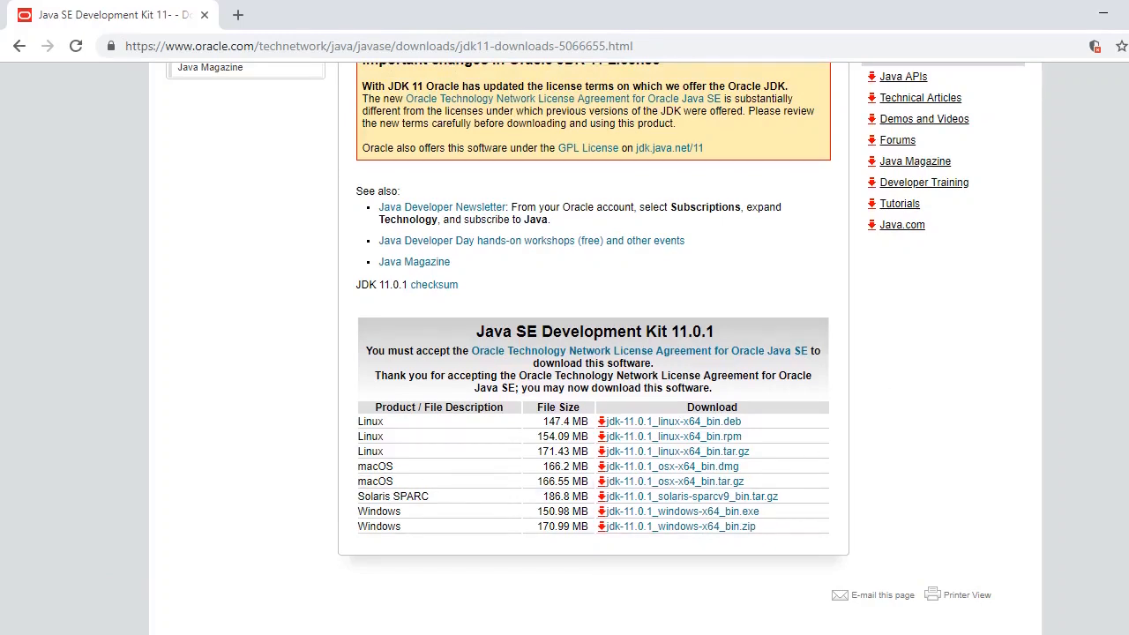
Switch to File Explorer and launch the jdk-10_windows-x64_bin installer from the Downloads folder
{"action": "key", "text": "alt+Tab"}
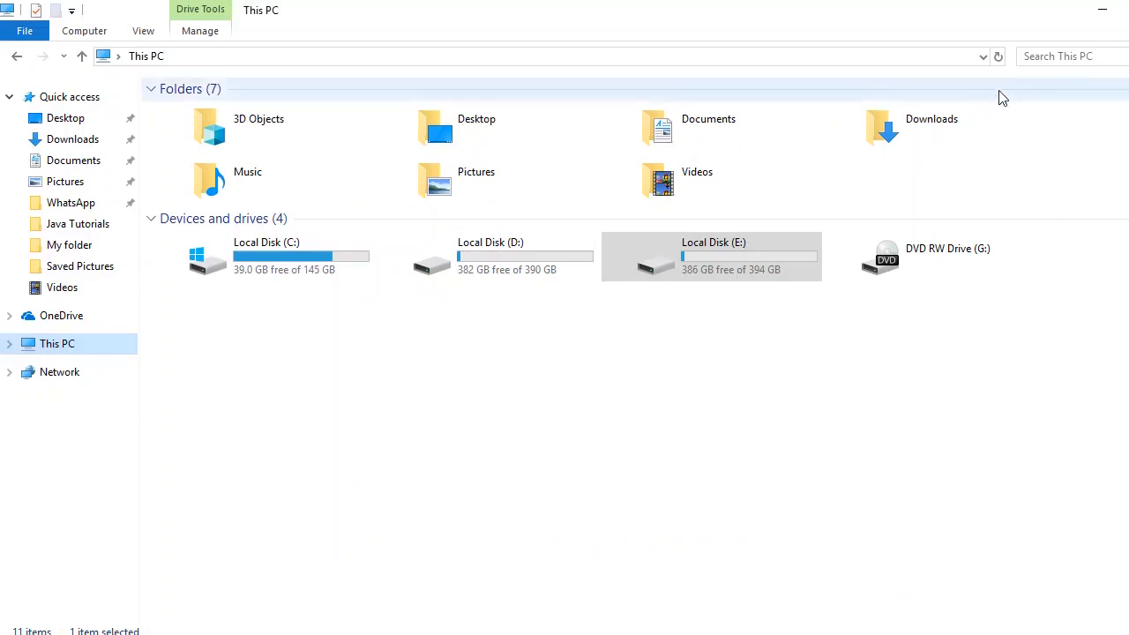
{"action": "double_click", "coordinate": [979, 113]}
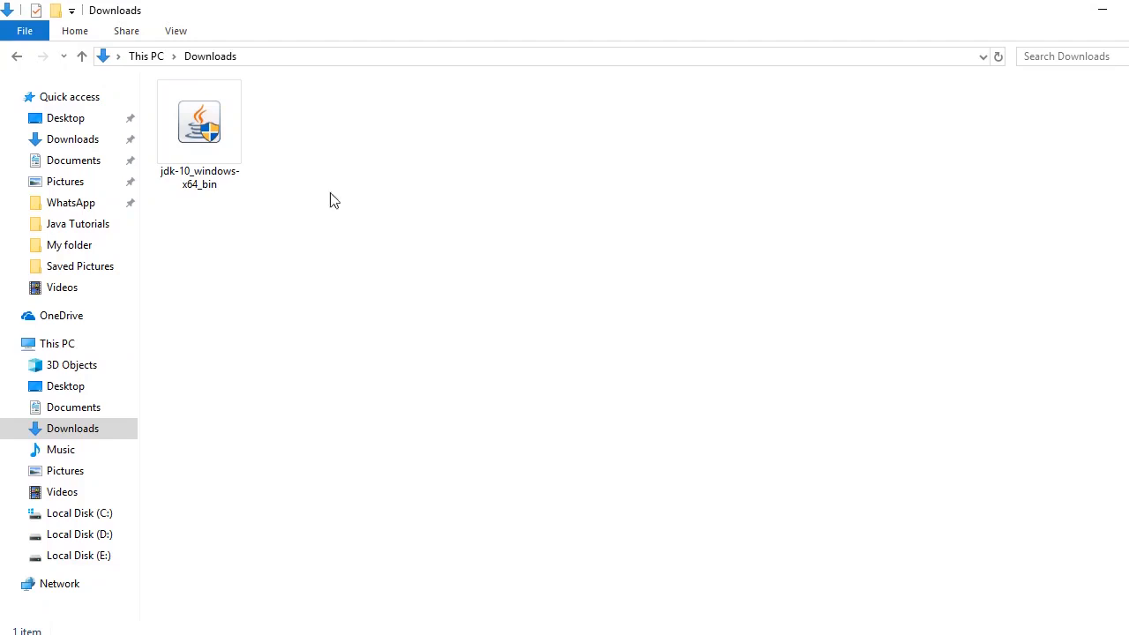
{"action": "double_click", "coordinate": [227, 123]}
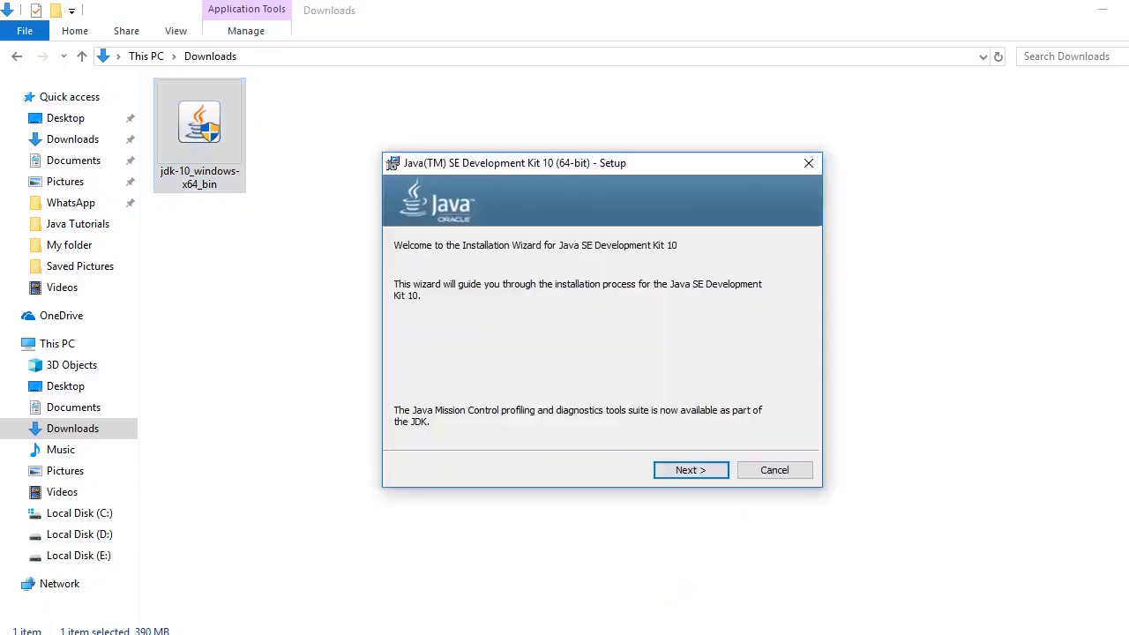
Install Java SE Development Kit 10 and its JRE with the default settings and close the finished wizard
{"action": "left_click", "coordinate": [690, 473]}
{"action": "left_click", "coordinate": [684, 471]}
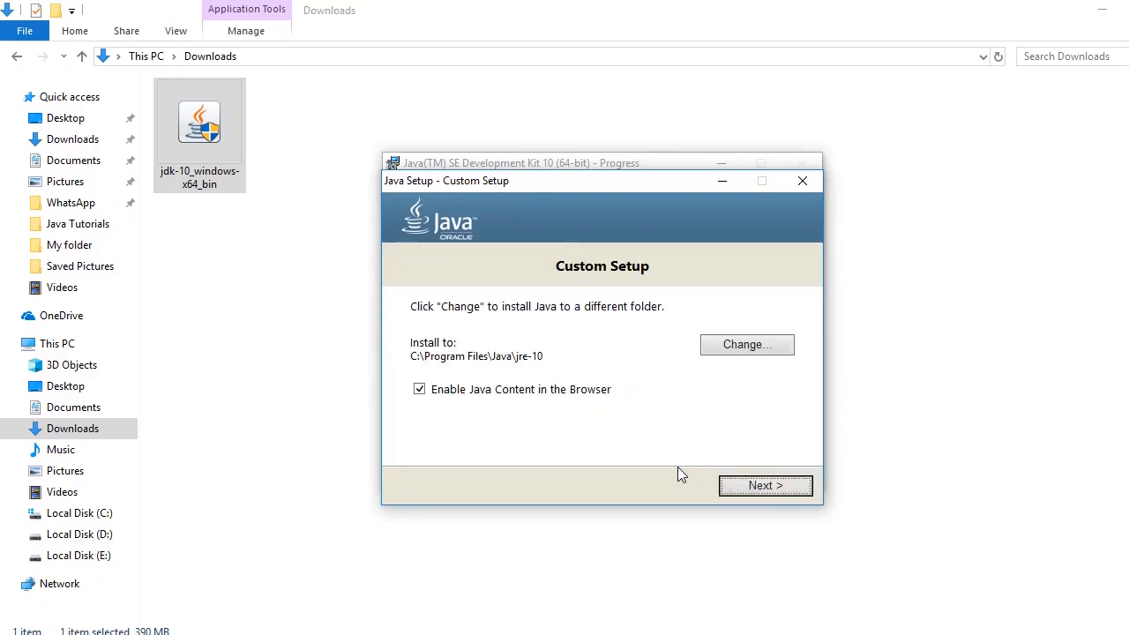
{"action": "left_click", "coordinate": [752, 486]}
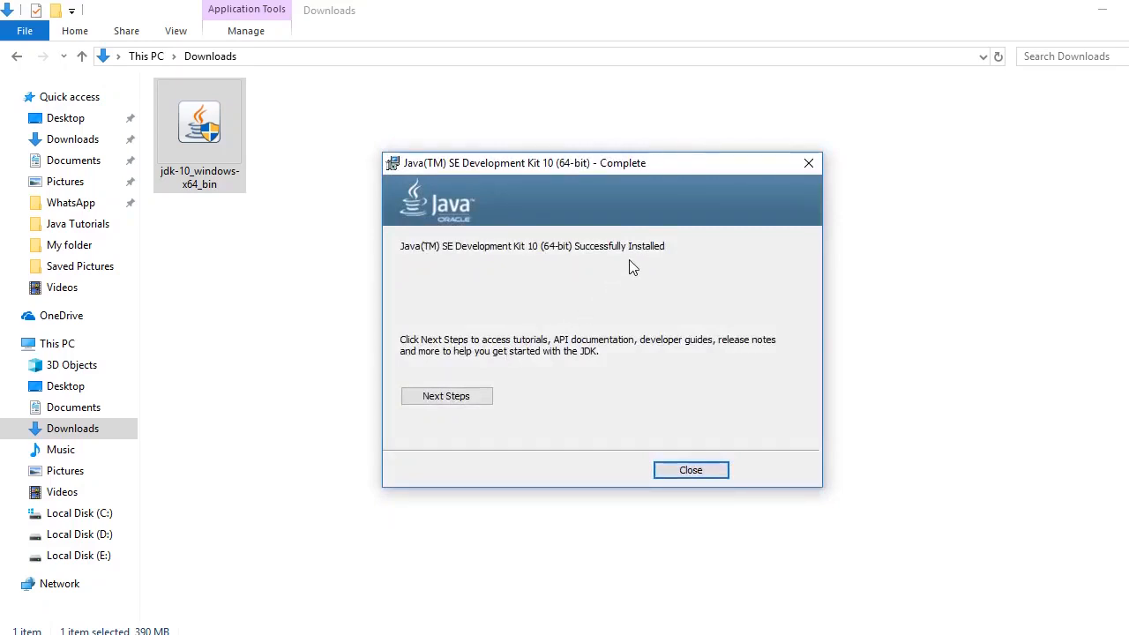
{"action": "left_click", "coordinate": [692, 472]}
{"action": "left_click", "coordinate": [695, 479]}
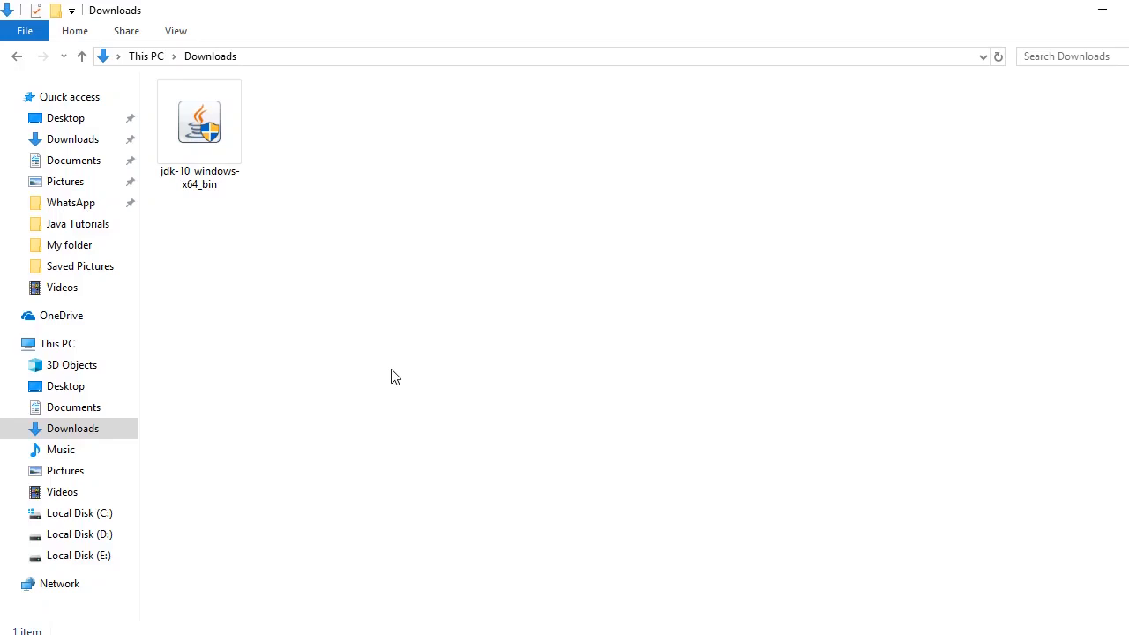
Go to the Java installation folder at C:\Program Files\Java
{"action": "left_click", "coordinate": [88, 350]}
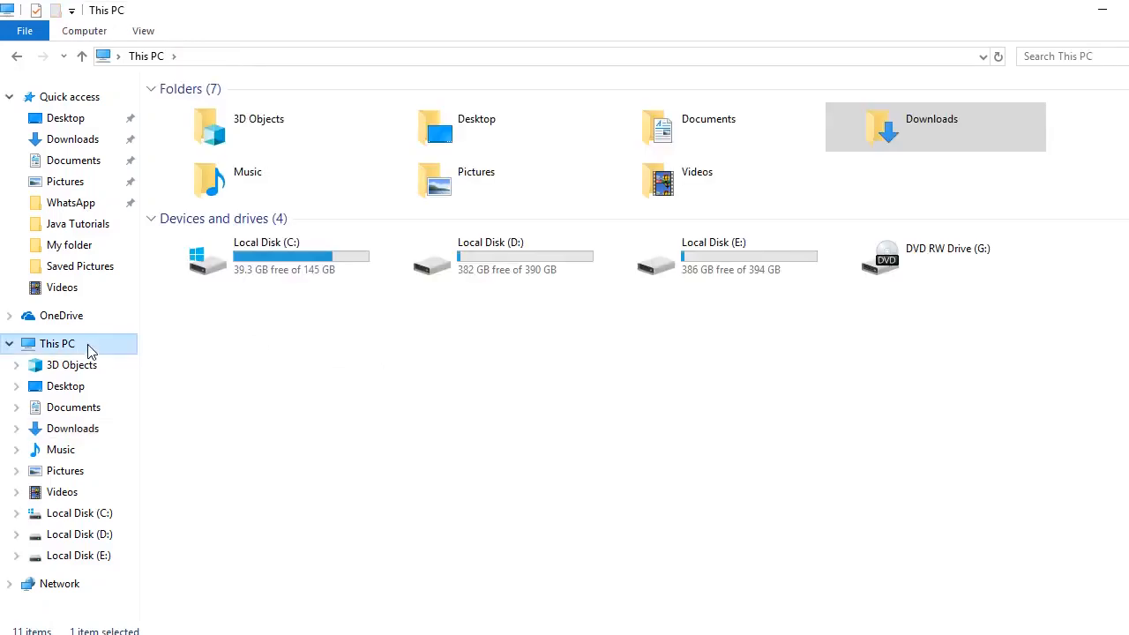
{"action": "double_click", "coordinate": [286, 269]}
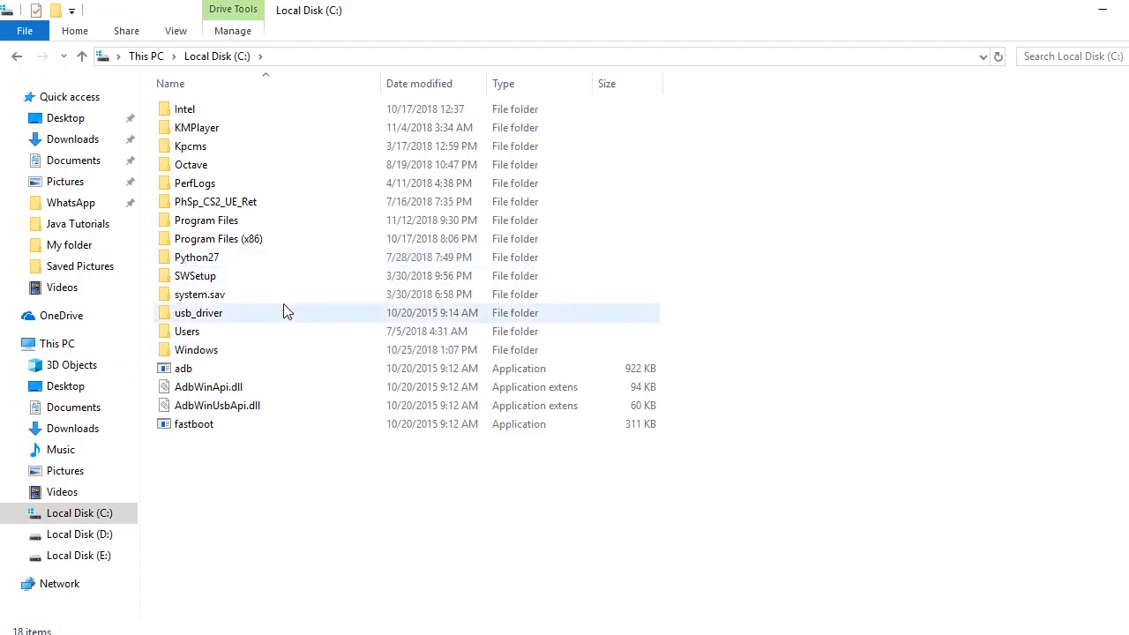
{"action": "double_click", "coordinate": [273, 228]}
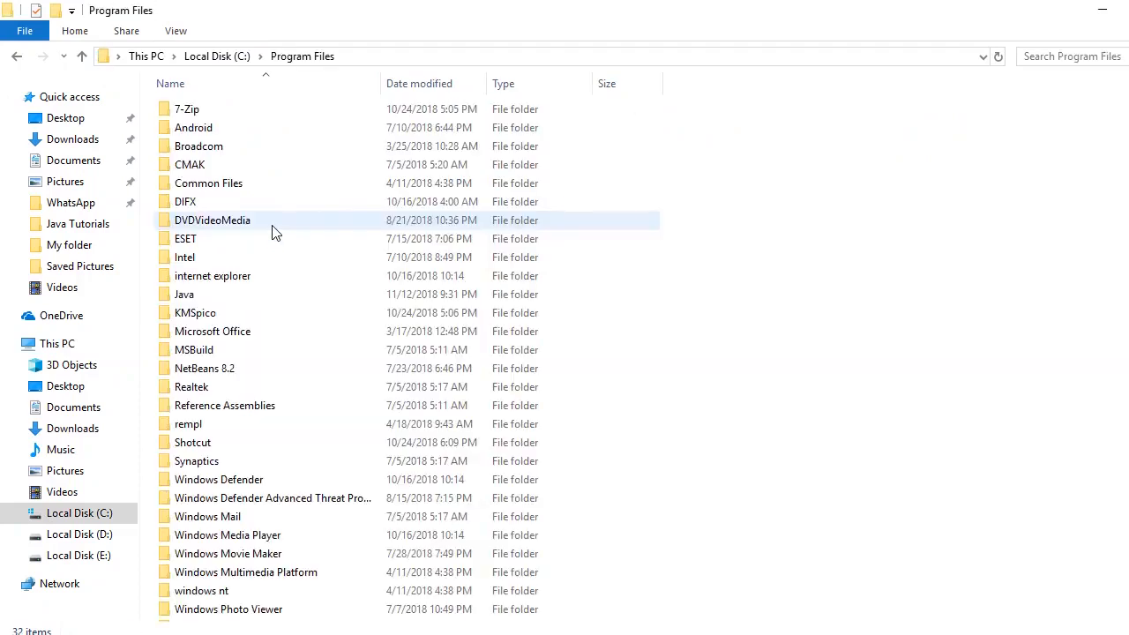
{"action": "left_click", "coordinate": [265, 300]}
{"action": "double_click", "coordinate": [265, 300]}
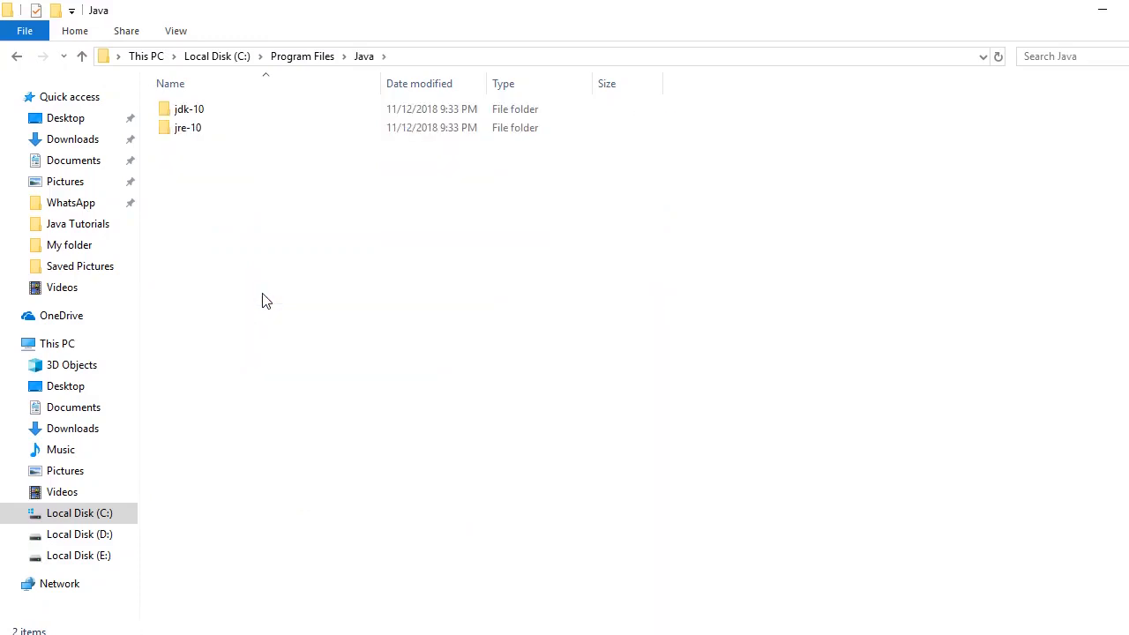
Rename the jdk-10 folder as jdk
{"action": "left_click", "coordinate": [221, 114]}
{"action": "right_click", "coordinate": [221, 115]}
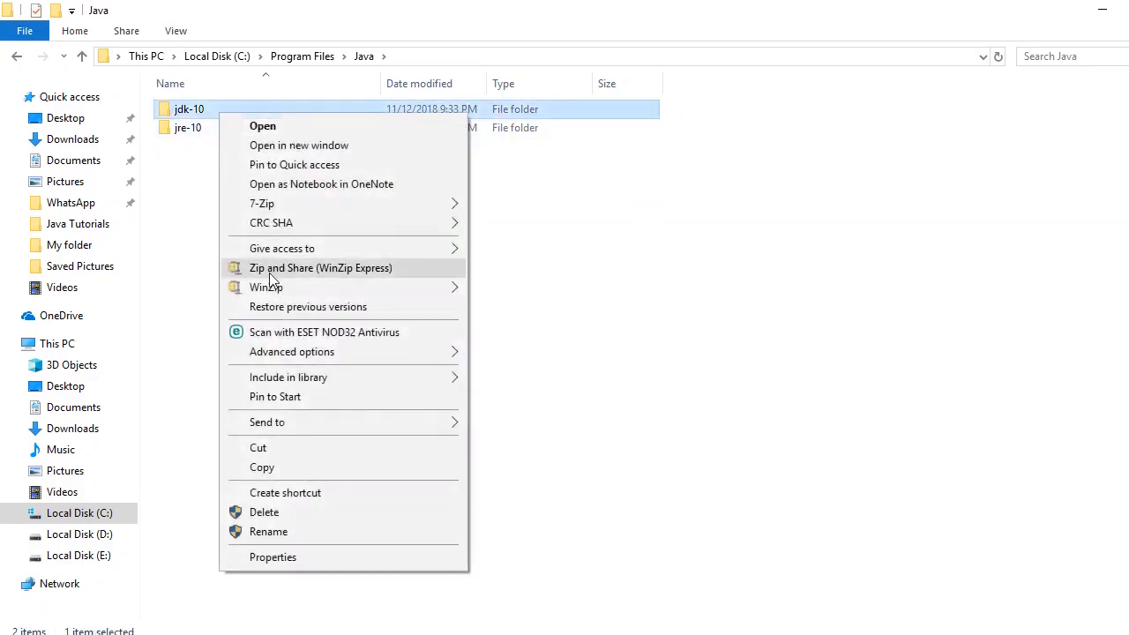
{"action": "left_click", "coordinate": [284, 529]}
{"action": "key", "text": "BackSpace"}
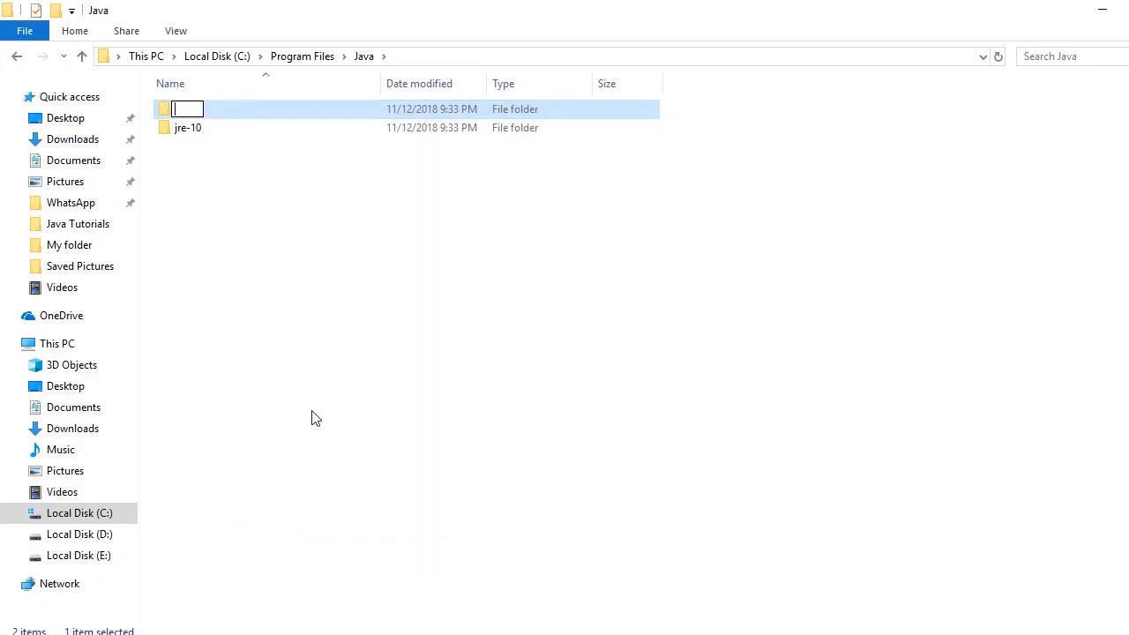
{"action": "type", "text": "jdk"}
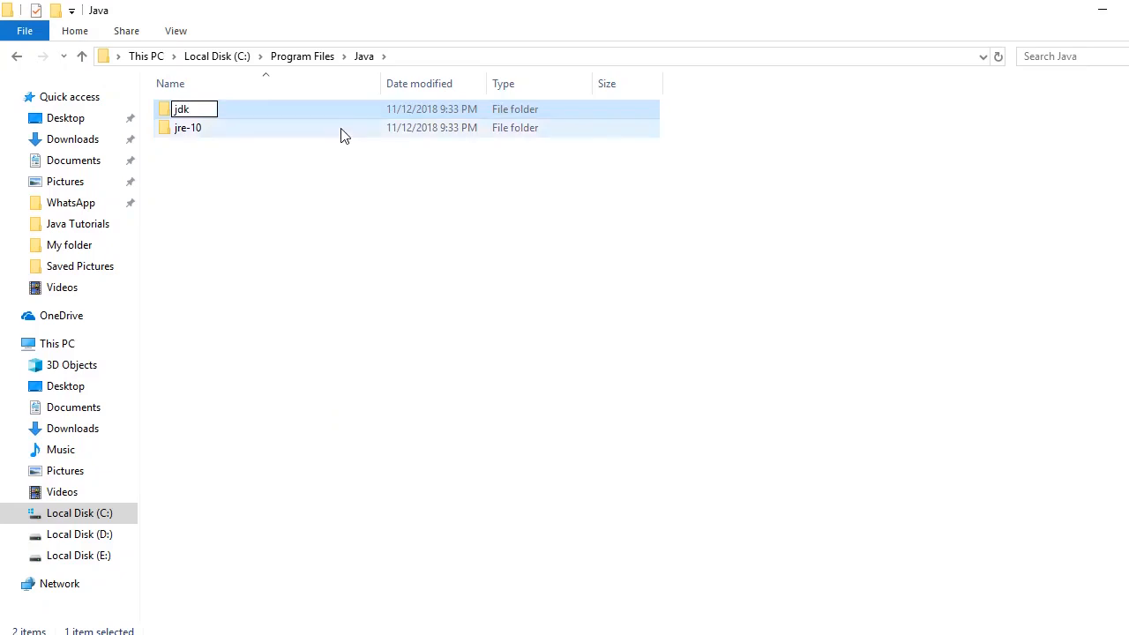
{"action": "left_click", "coordinate": [378, 268]}
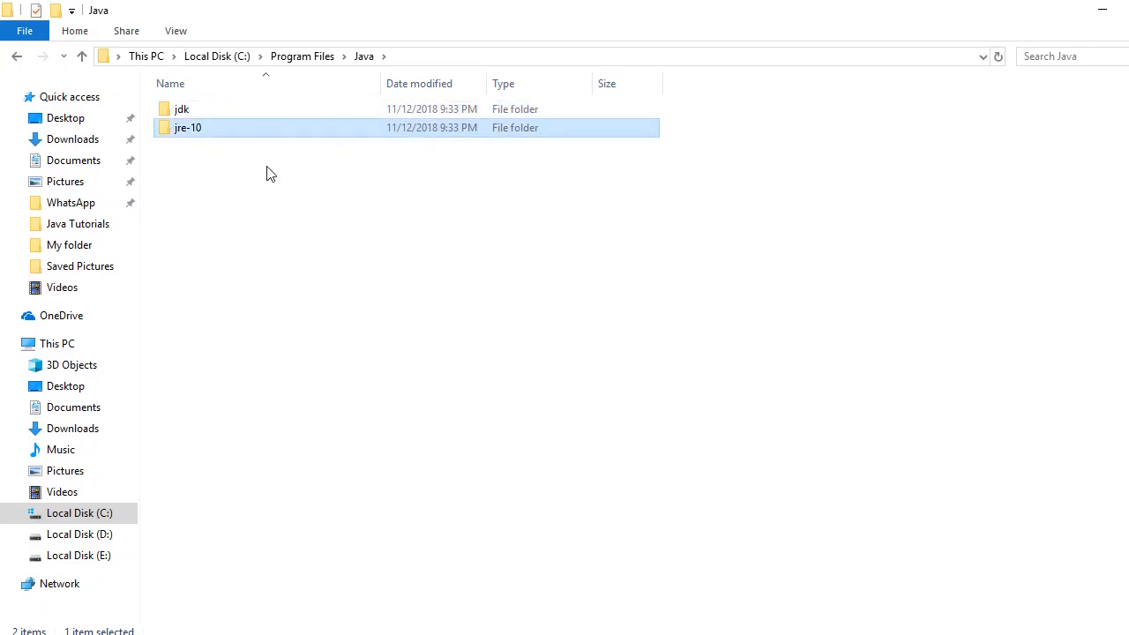
Rename the jre-10 folder as jre
{"action": "right_click", "coordinate": [267, 134]}
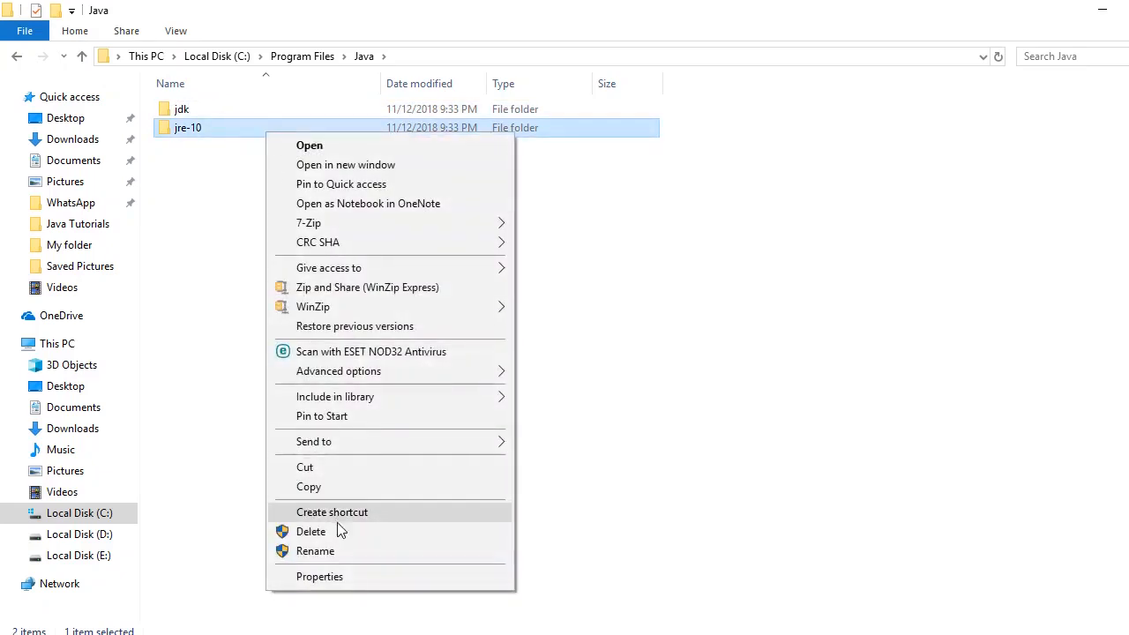
{"action": "left_click", "coordinate": [342, 551]}
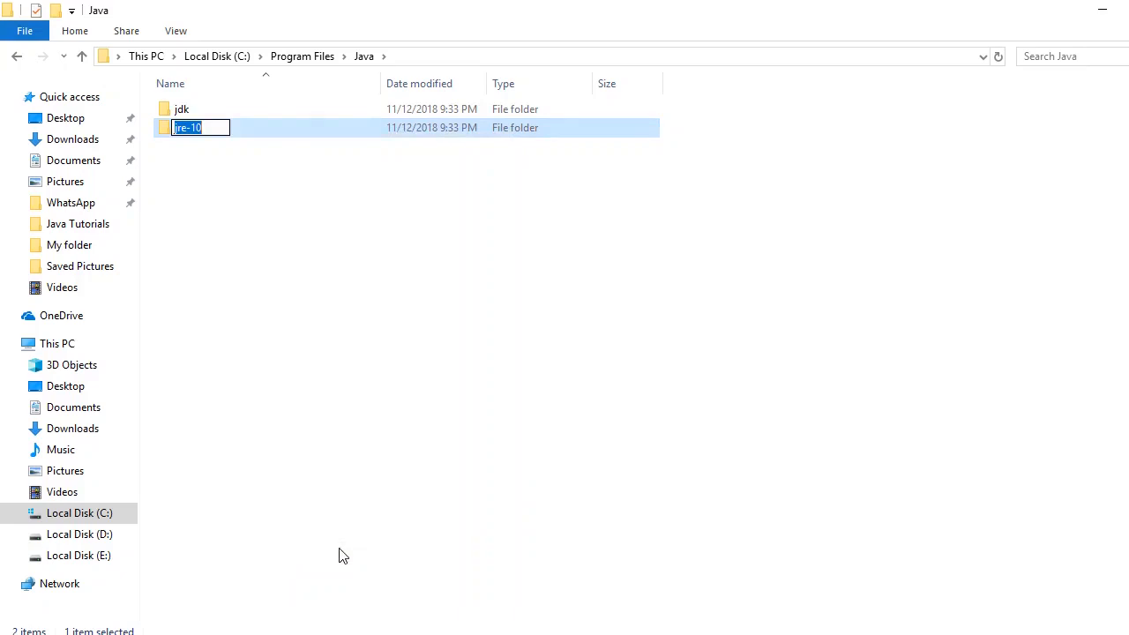
{"action": "type", "text": "jre"}
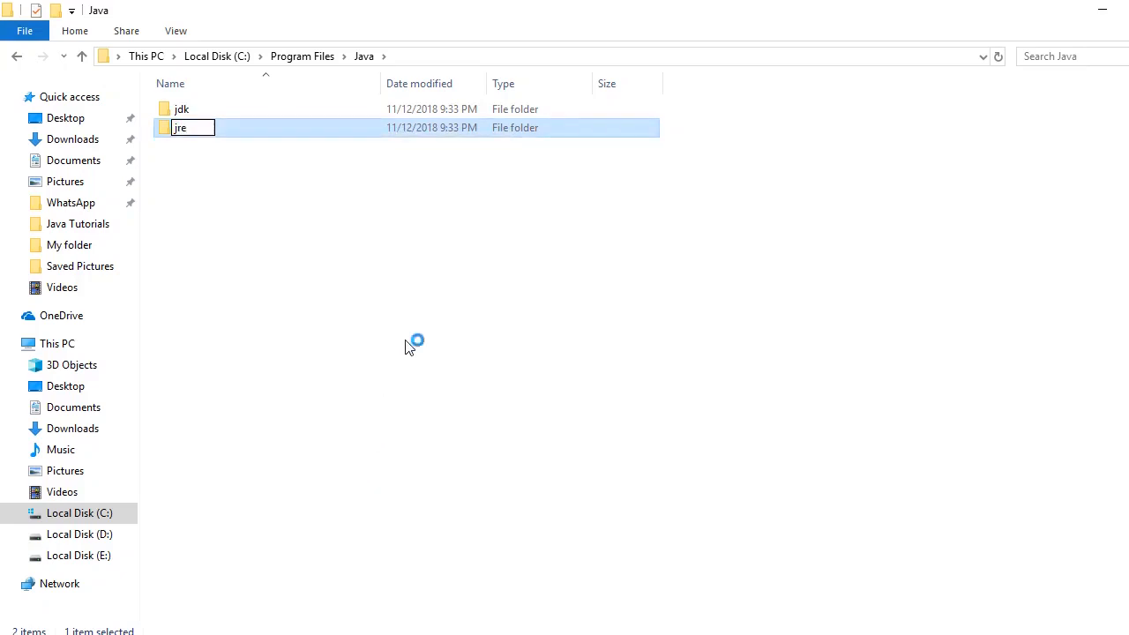
{"action": "left_click", "coordinate": [490, 314]}
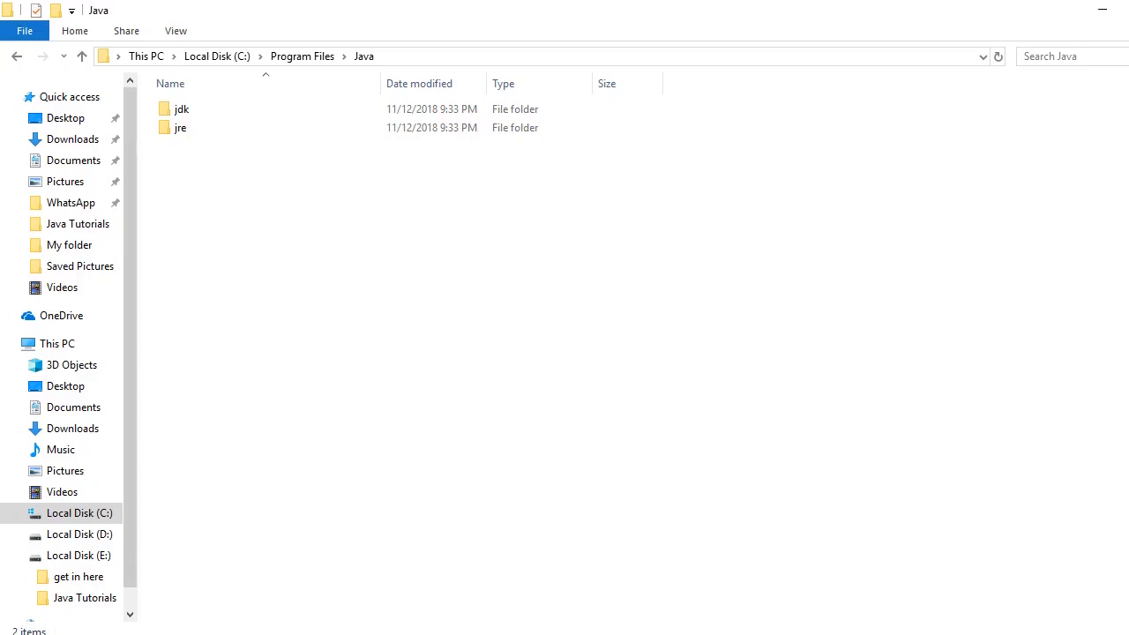
Open the Control Panel through the Run dialog with the command "control panel"
{"action": "key", "text": "super+x"}
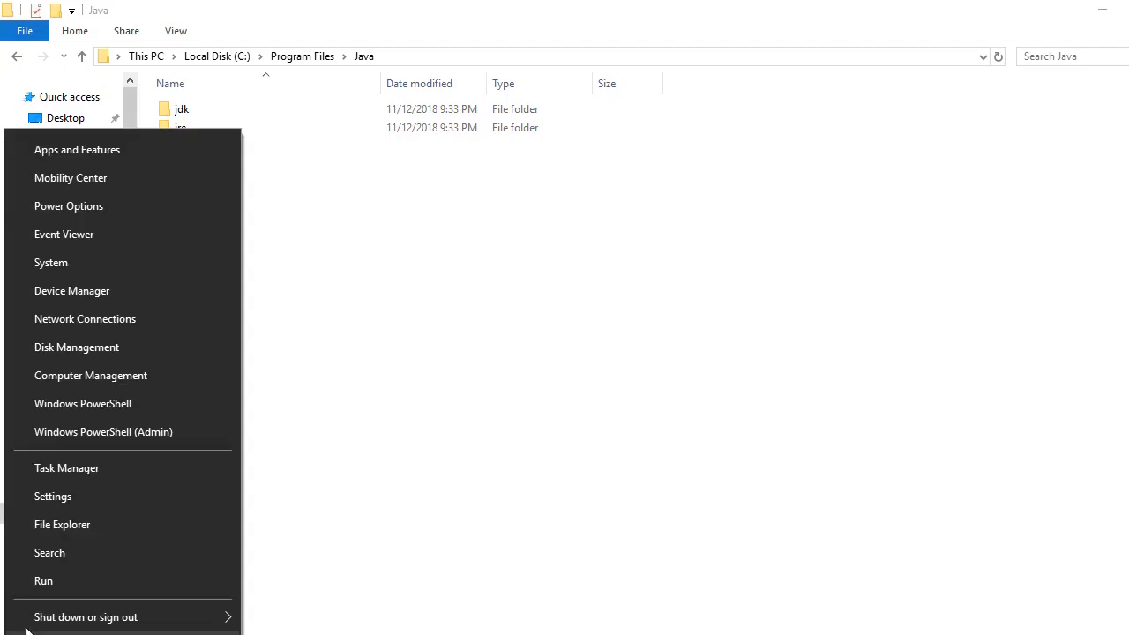
{"action": "left_click", "coordinate": [21, 584]}
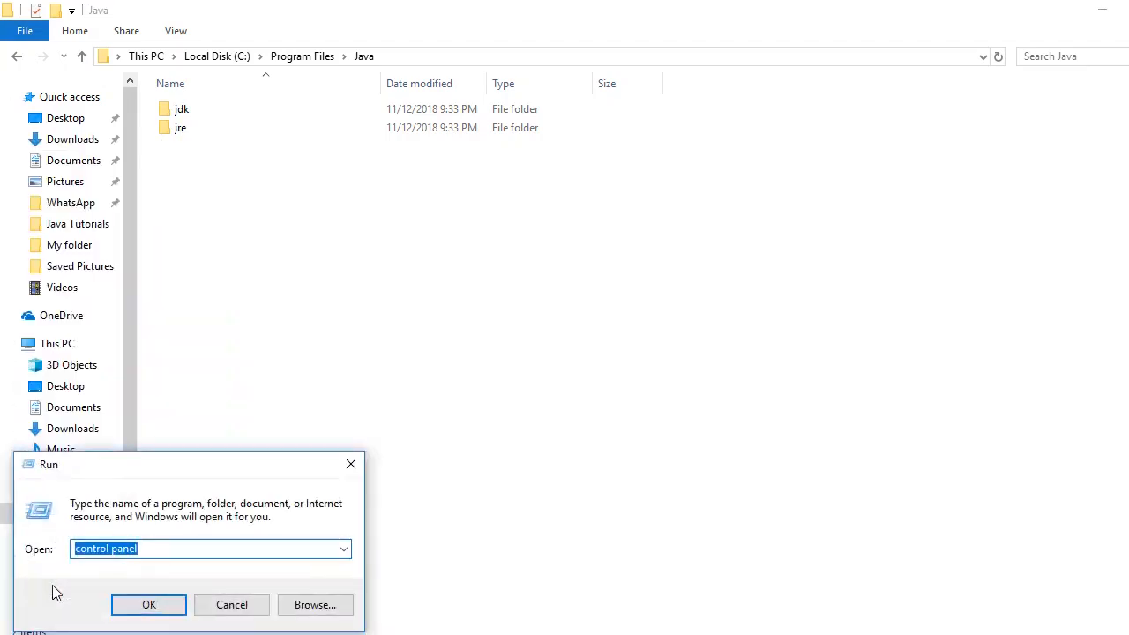
{"action": "type", "text": "control"}
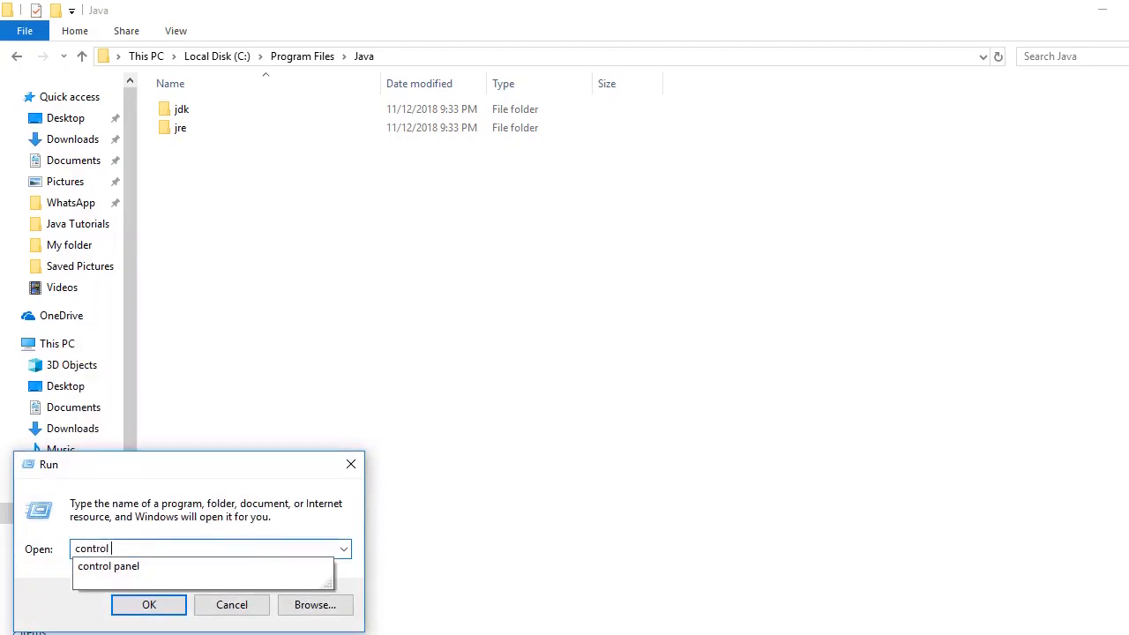
{"action": "type", "text": " panel"}
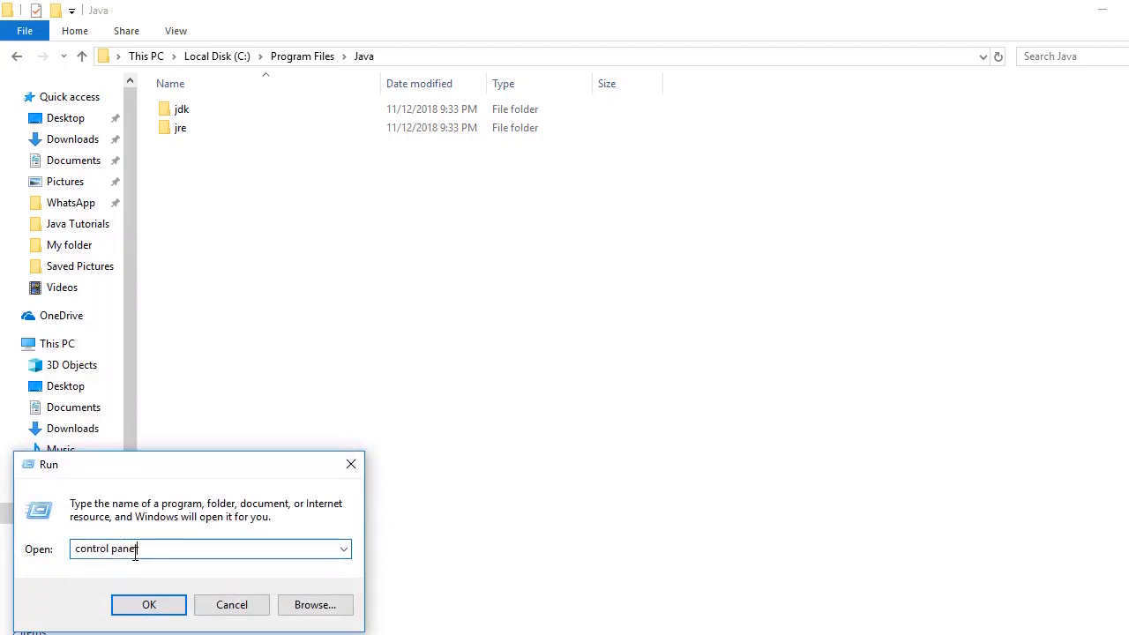
{"action": "key", "text": "Return"}
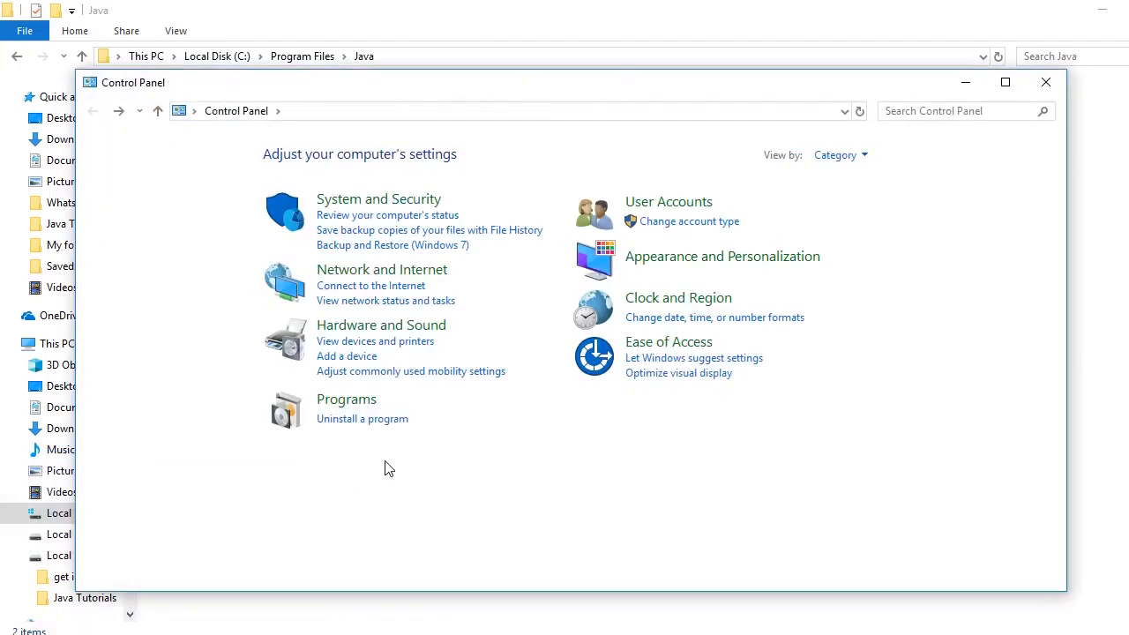
Open the Environment Variables dialog from the advanced system settings under System and Security
{"action": "left_click", "coordinate": [397, 202]}
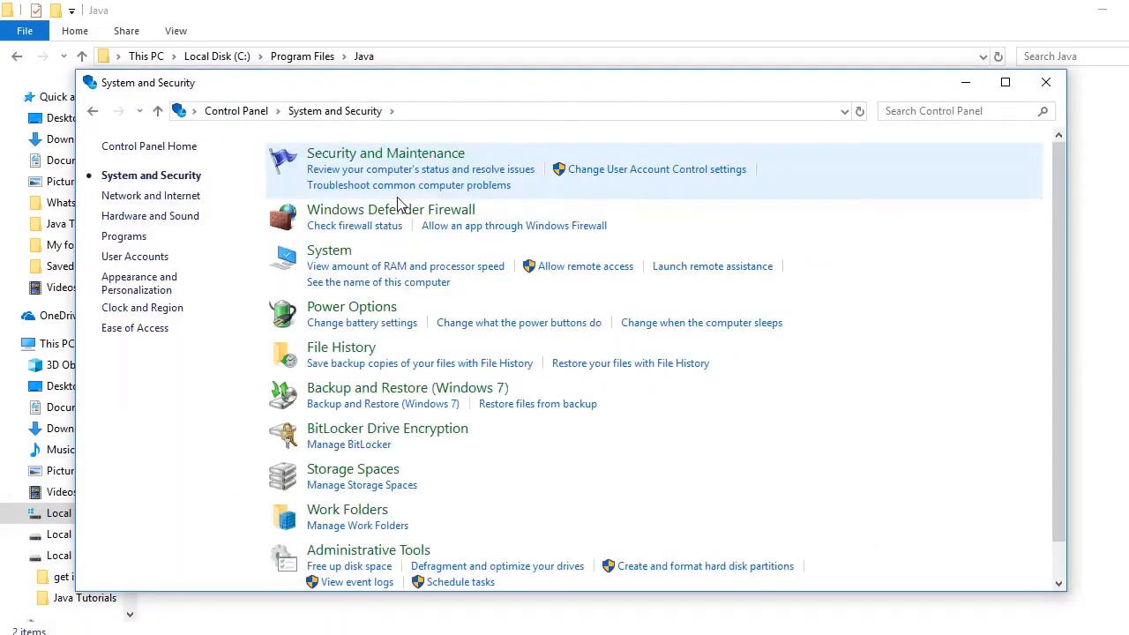
{"action": "left_click", "coordinate": [338, 253]}
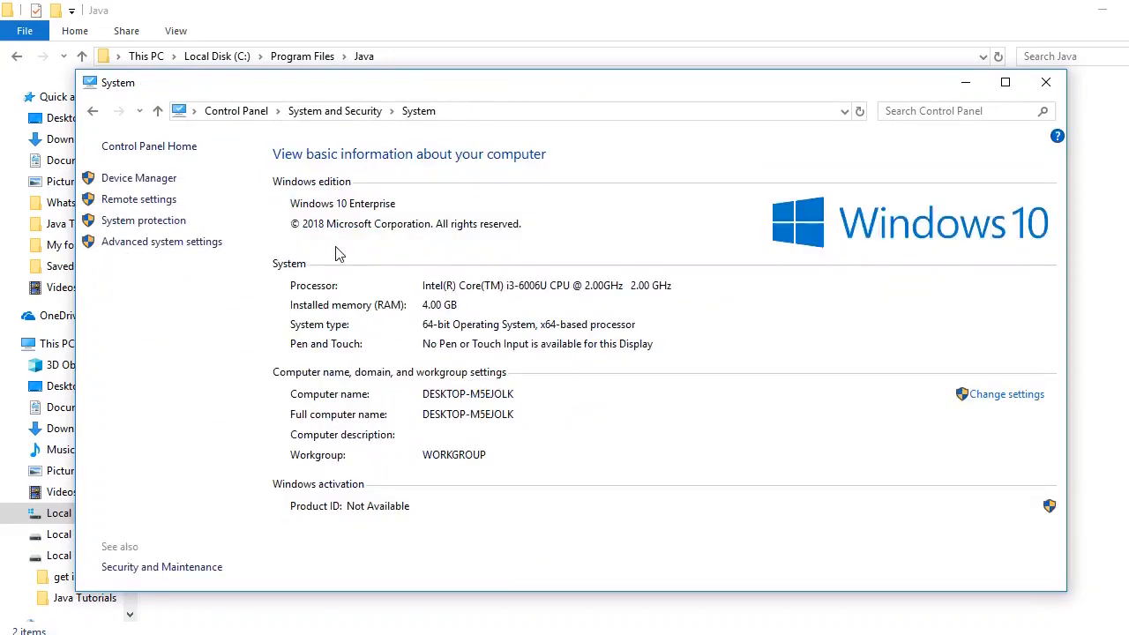
{"action": "left_click", "coordinate": [180, 249]}
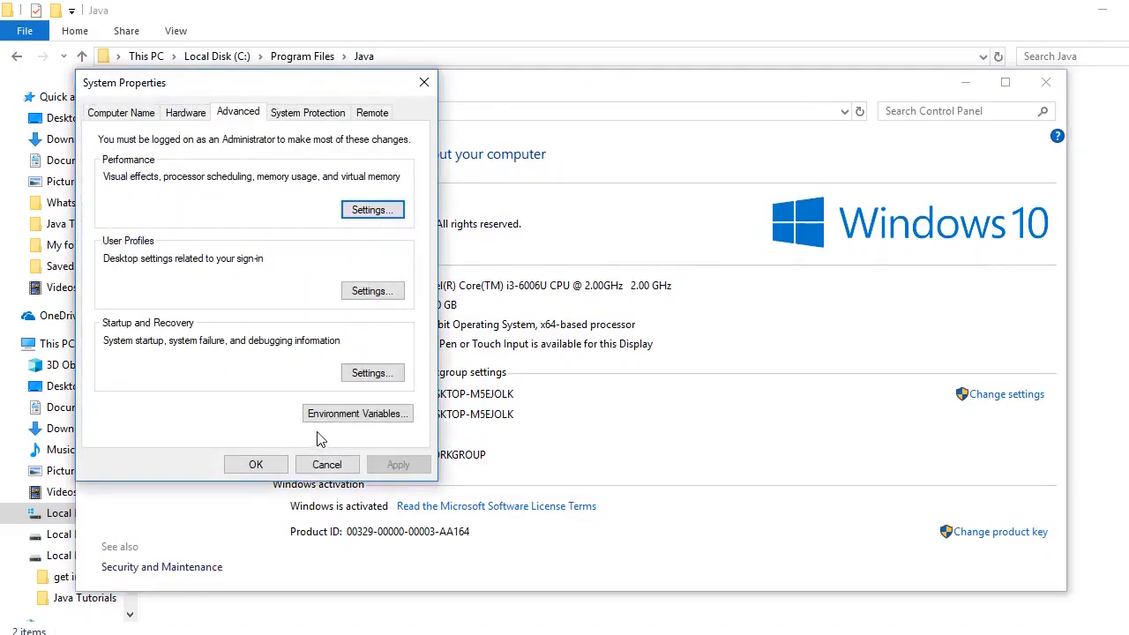
{"action": "left_click", "coordinate": [353, 415]}
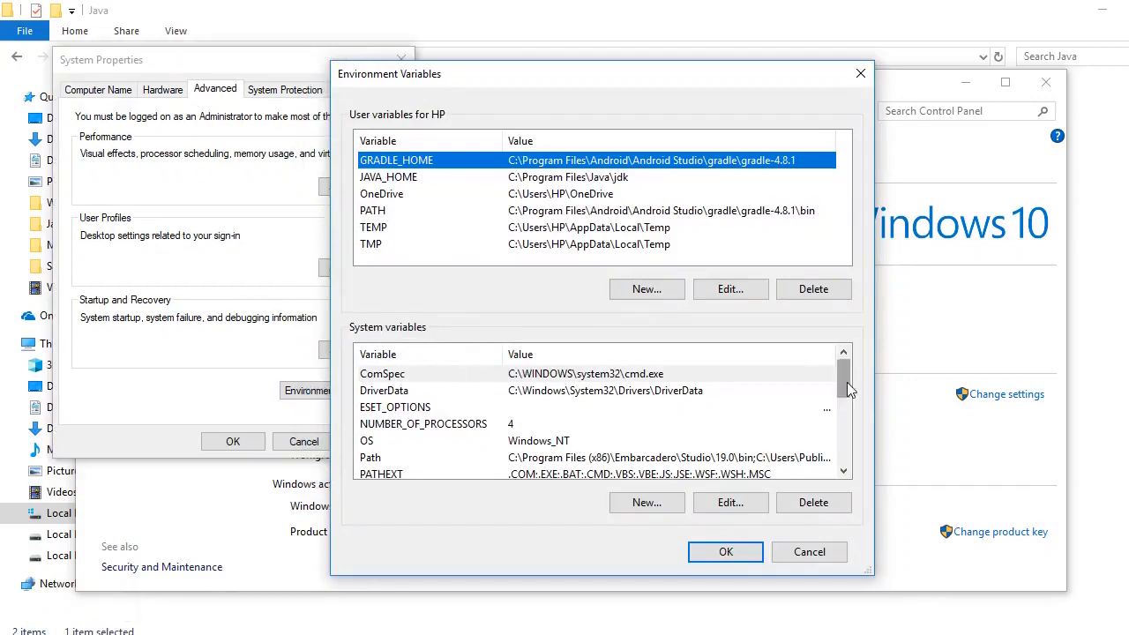
Open the Path system variable for editing and start a new entry in its list
{"action": "left_click_drag", "start_coordinate": [847, 382], "coordinate": [846, 394]}
{"action": "double_click", "coordinate": [569, 428]}
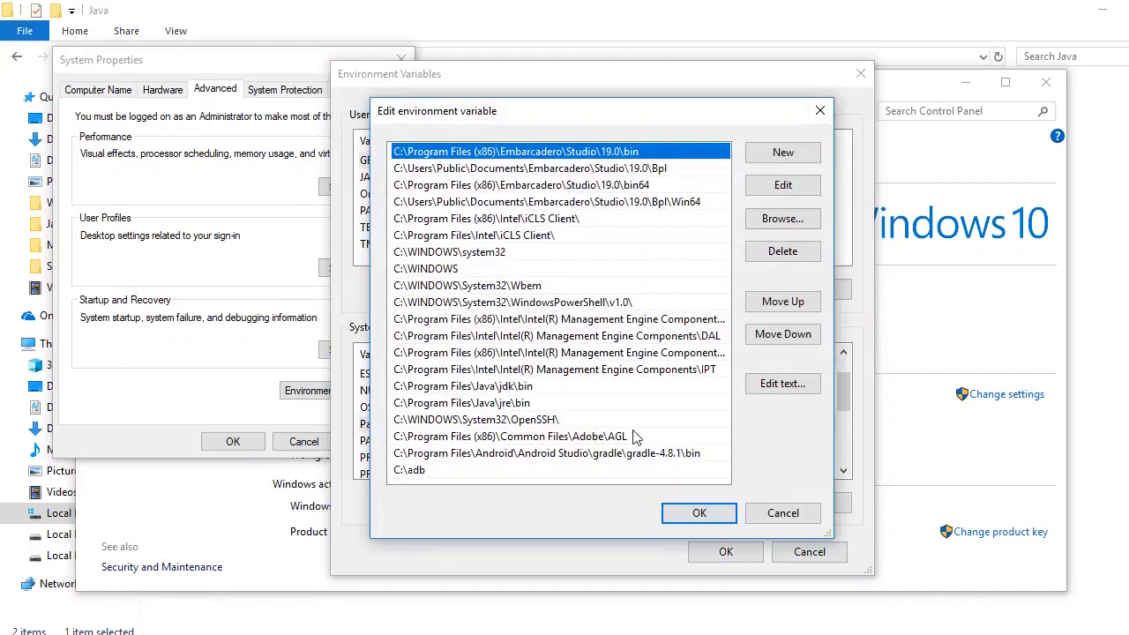
{"action": "left_click", "coordinate": [785, 154]}
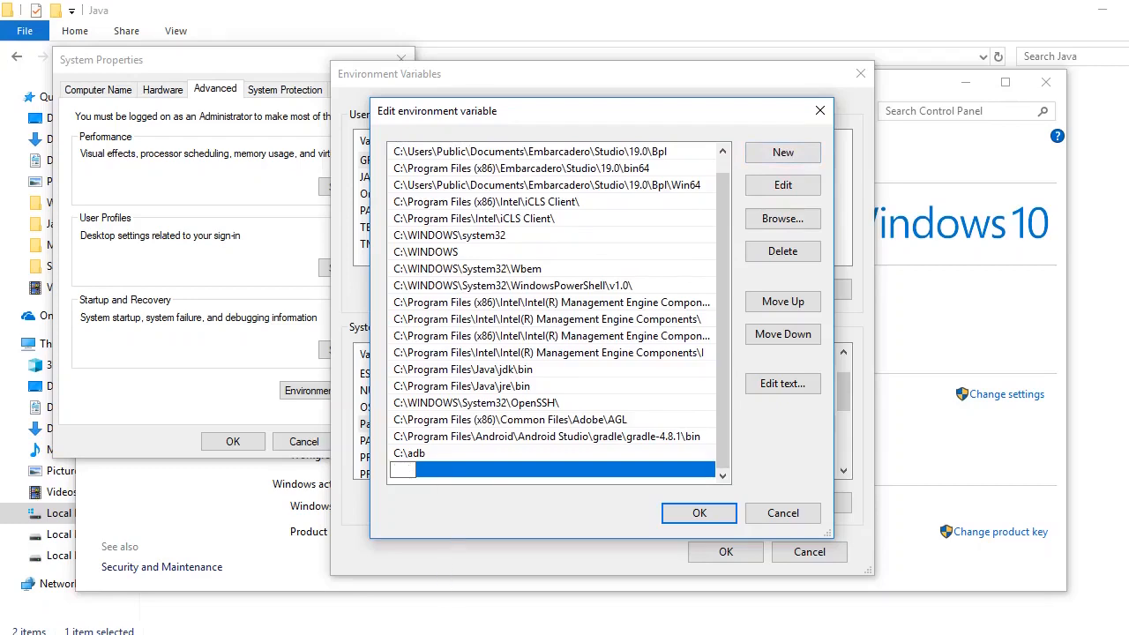
In File Explorer, open the bin folder inside the jdk folder and copy its full path
{"action": "left_click", "coordinate": [448, 634]}
{"action": "left_click", "coordinate": [648, 220]}
{"action": "double_click", "coordinate": [329, 113]}
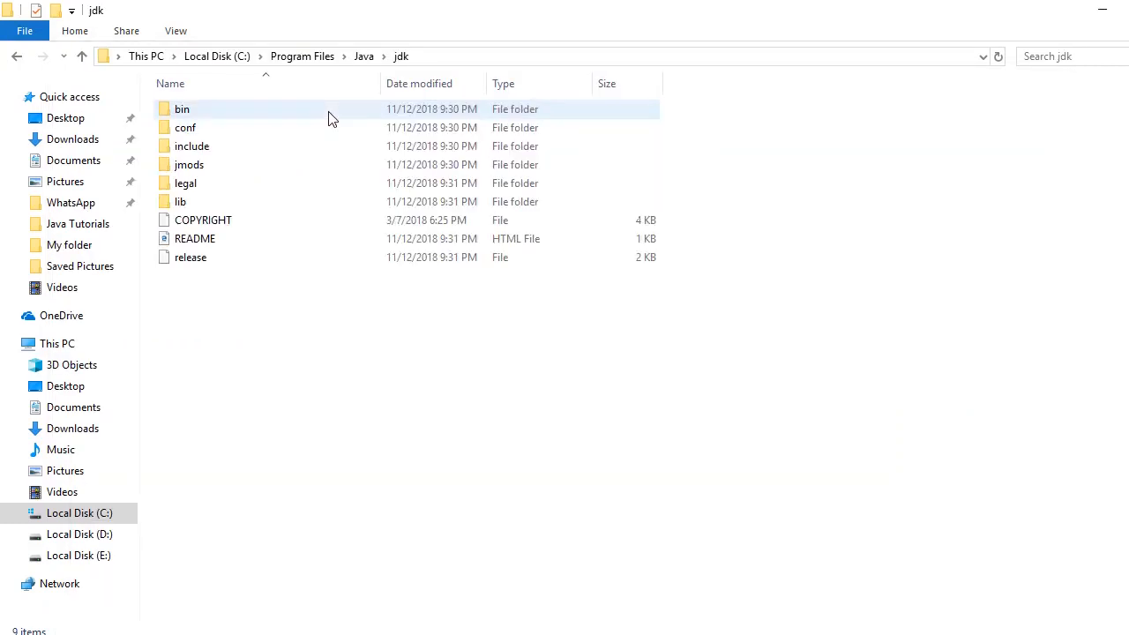
{"action": "double_click", "coordinate": [319, 109]}
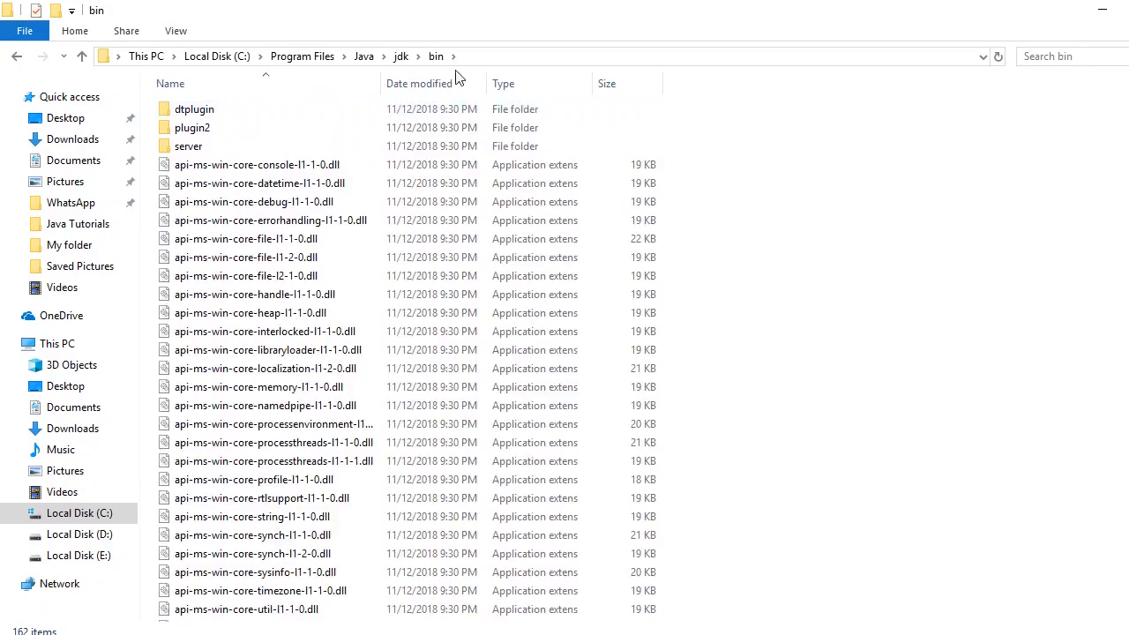
{"action": "left_click", "coordinate": [491, 55]}
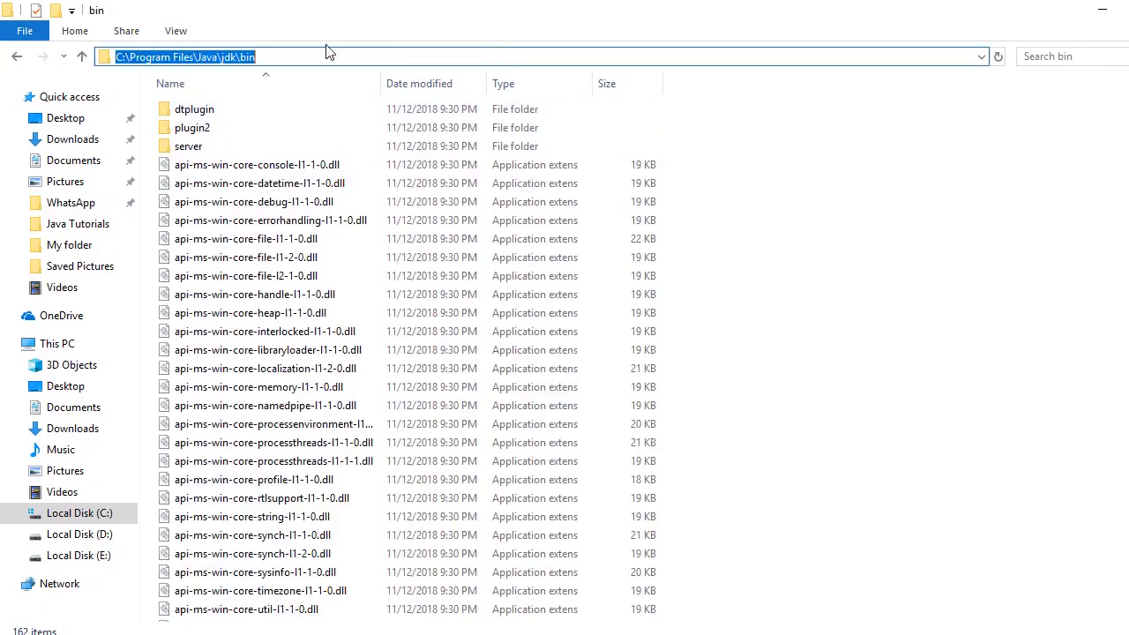
{"action": "right_click", "coordinate": [232, 57]}
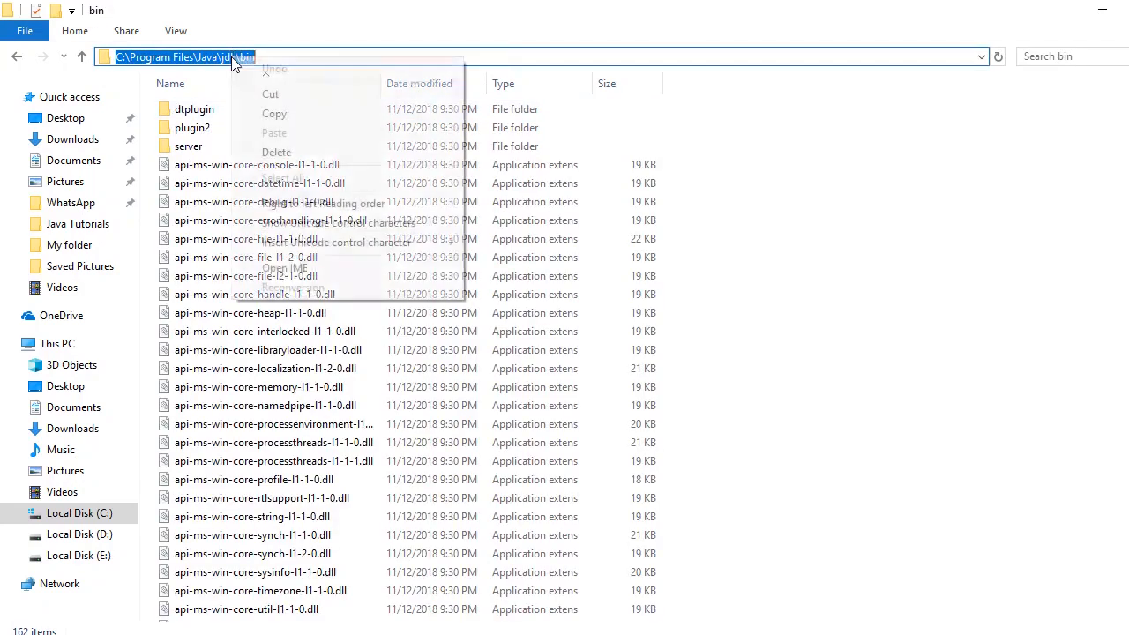
{"action": "left_click", "coordinate": [269, 115]}
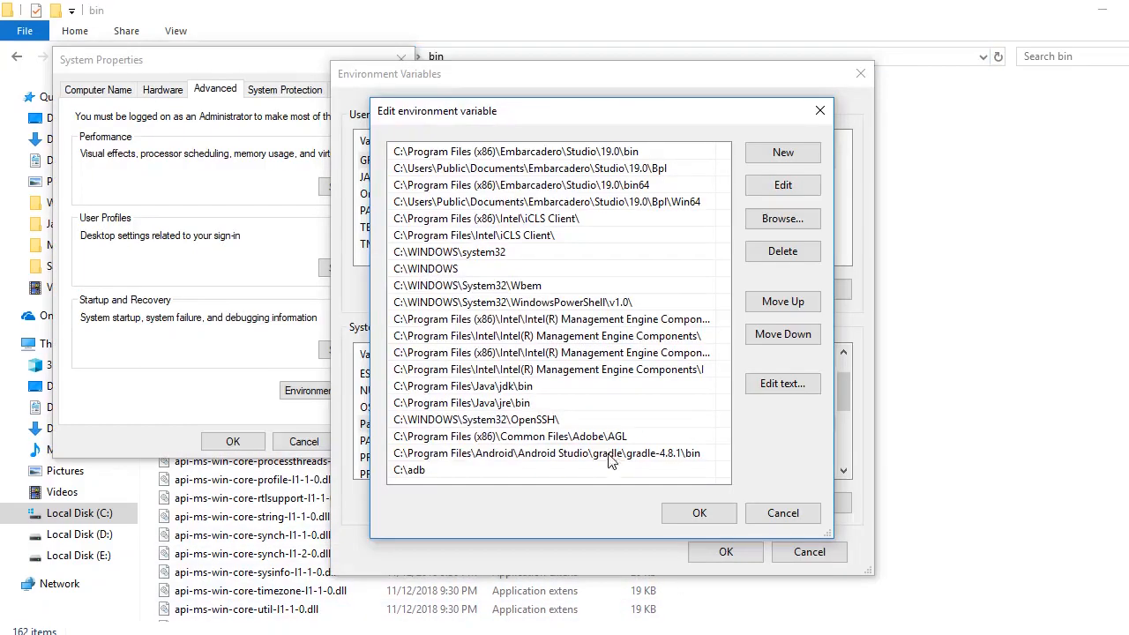
Add C:\Program Files\Java\jdk\bin as a new entry of the Path system variable and confirm the edit
{"action": "left_click", "coordinate": [790, 158]}
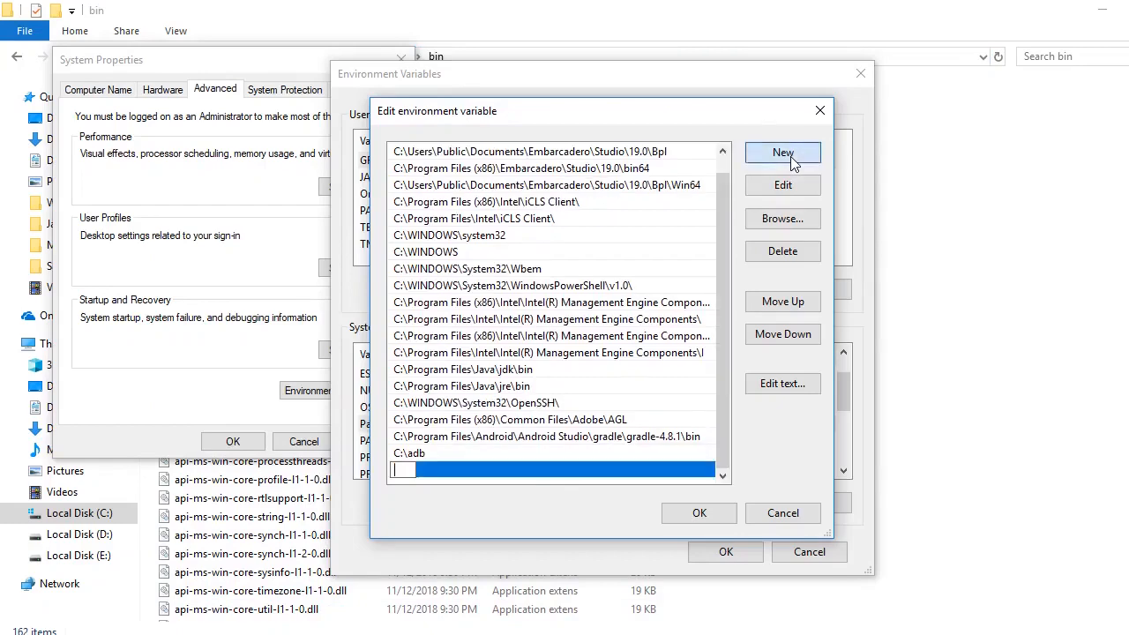
{"action": "right_click", "coordinate": [406, 469]}
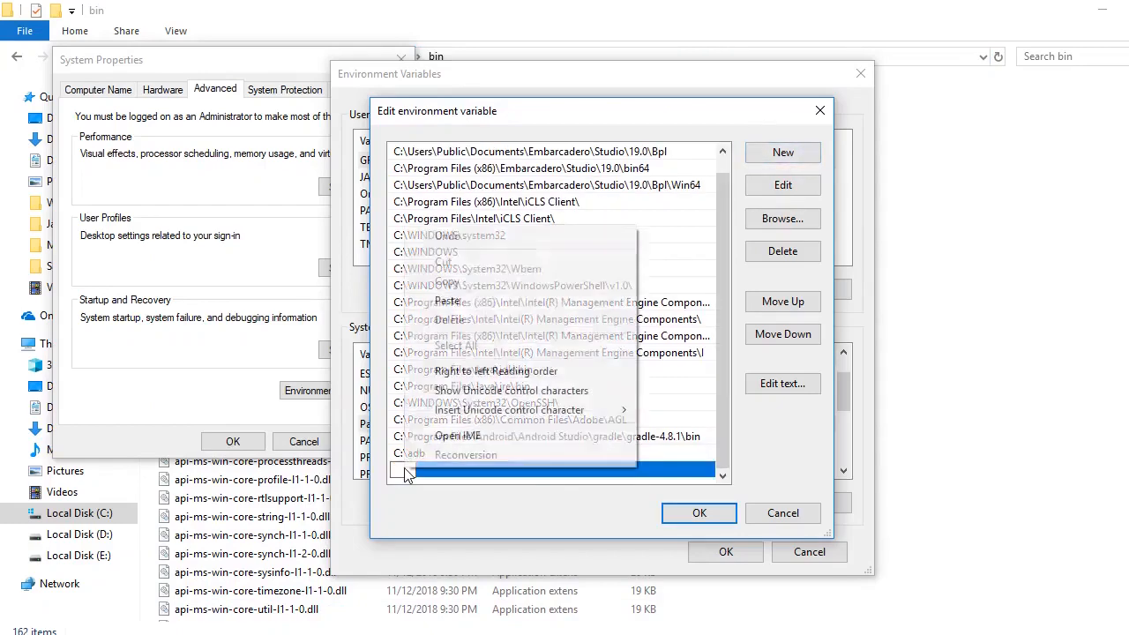
{"action": "left_click", "coordinate": [480, 300]}
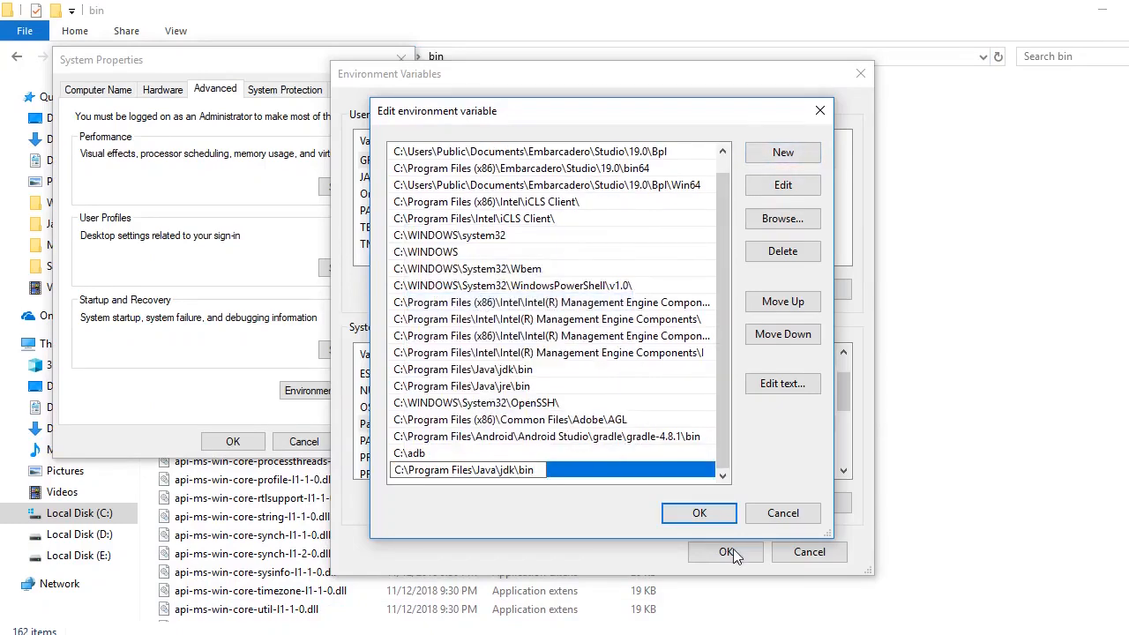
{"action": "left_click", "coordinate": [717, 516]}
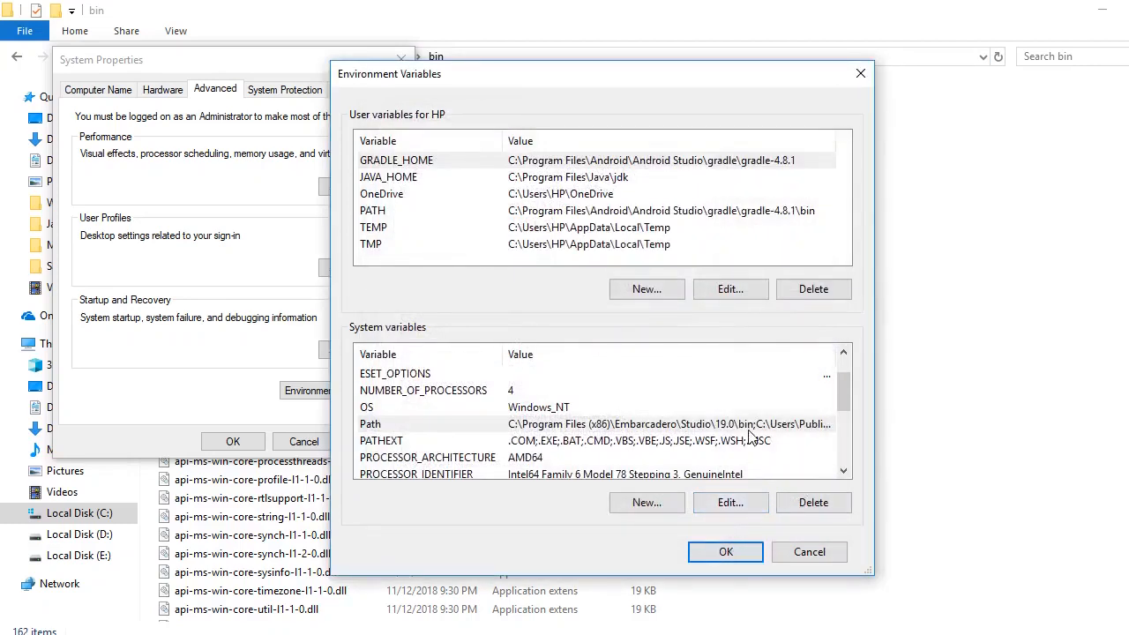
In File Explorer, go back to the Java folder, open the jre folder's bin subfolder and copy its full path
{"action": "left_click", "coordinate": [361, 634]}
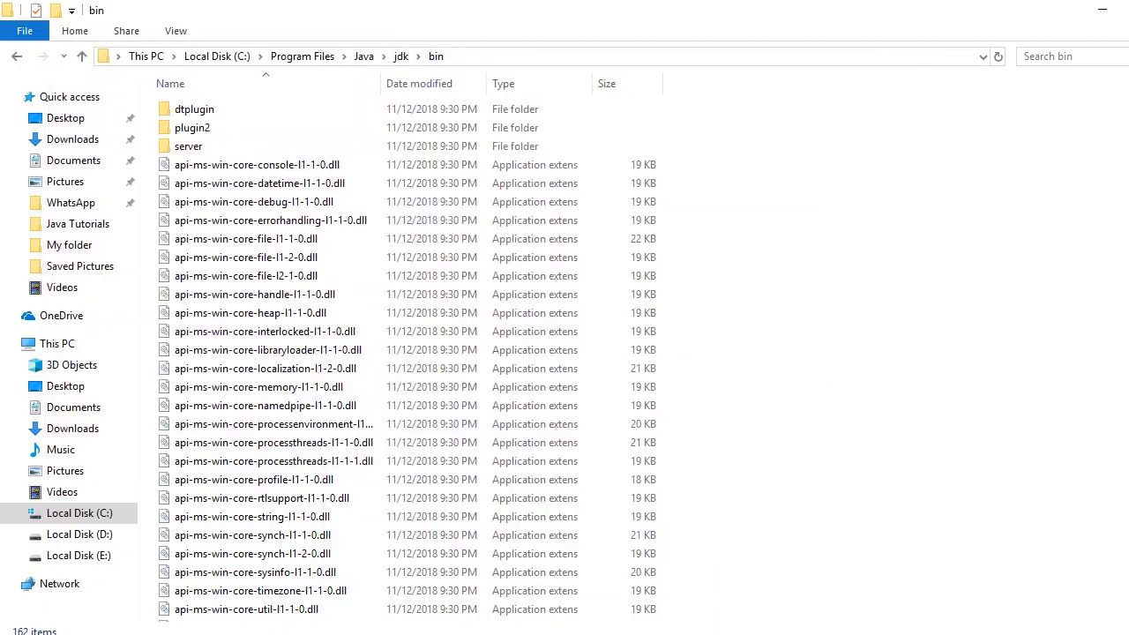
{"action": "left_click", "coordinate": [364, 57]}
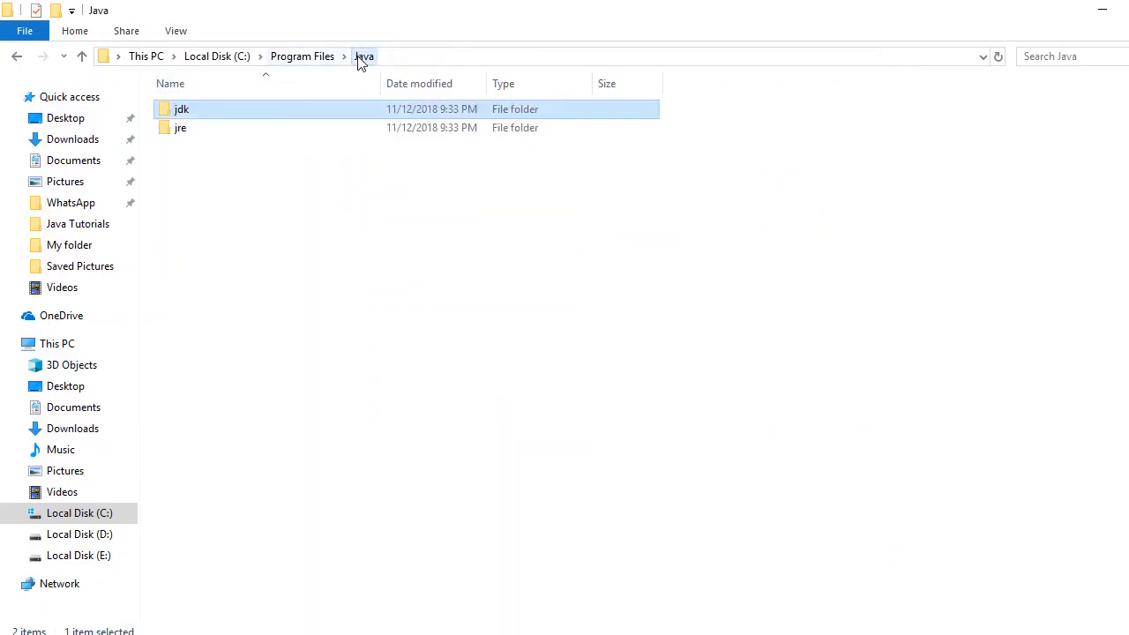
{"action": "left_click", "coordinate": [259, 137]}
{"action": "double_click", "coordinate": [259, 137]}
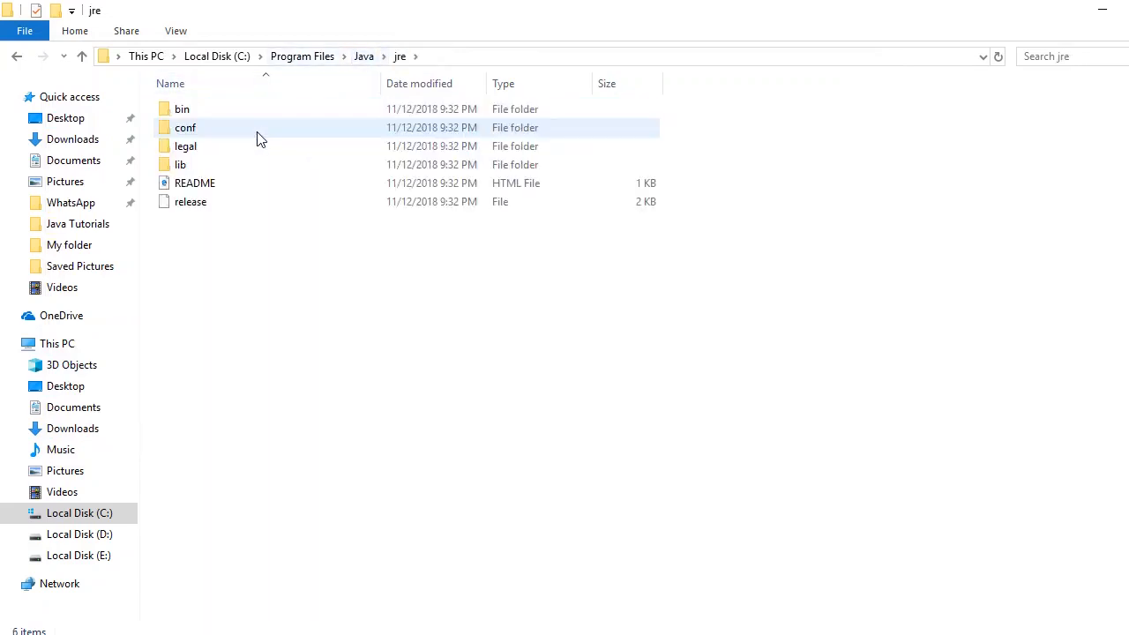
{"action": "left_click", "coordinate": [251, 114]}
{"action": "double_click", "coordinate": [250, 115]}
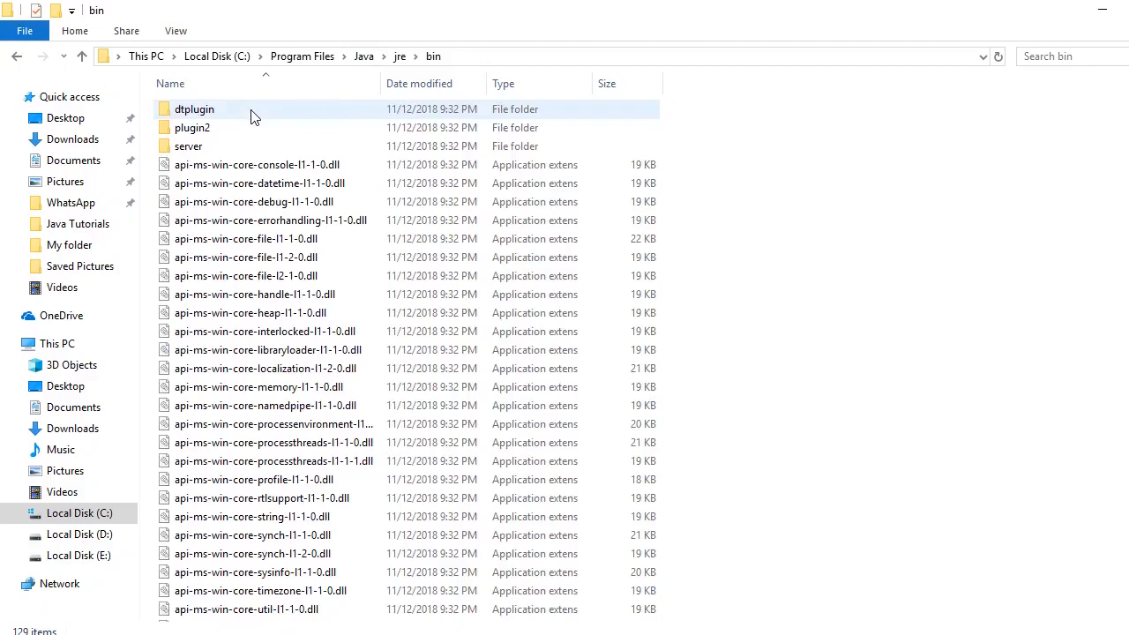
{"action": "left_click", "coordinate": [485, 56]}
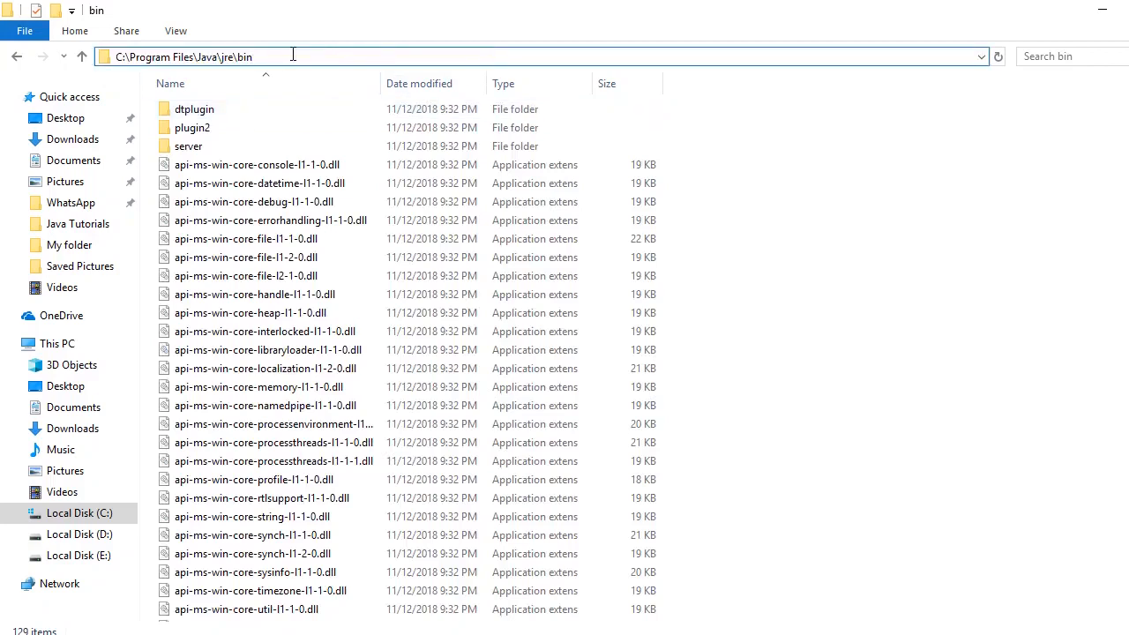
{"action": "left_click_drag", "start_coordinate": [272, 55], "coordinate": [106, 23]}
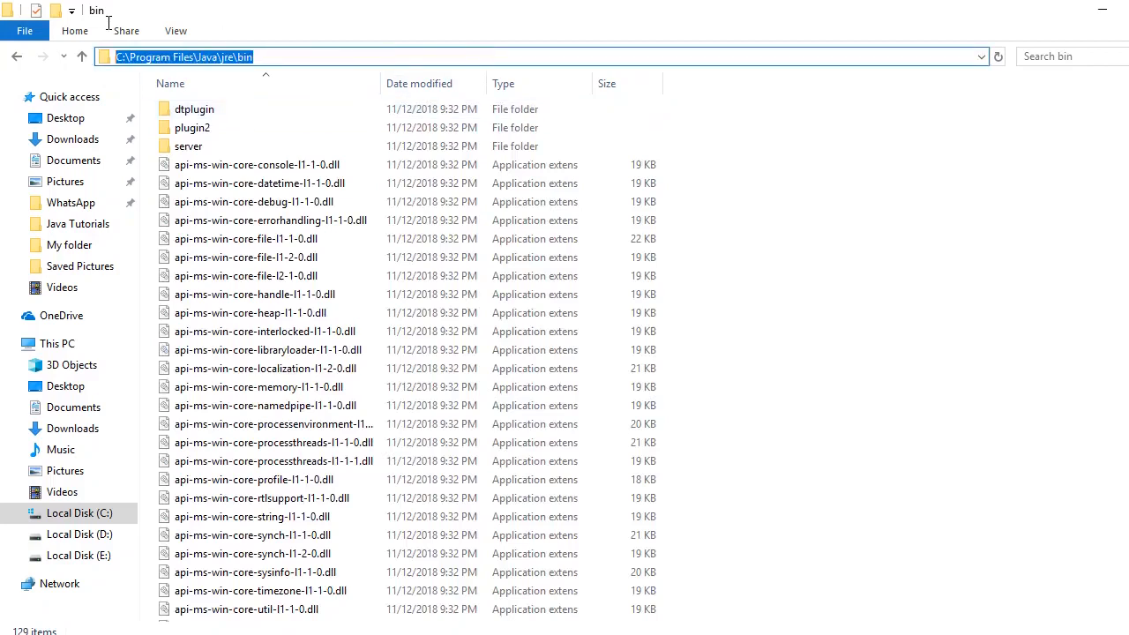
{"action": "right_click", "coordinate": [158, 54]}
{"action": "left_click", "coordinate": [202, 109]}
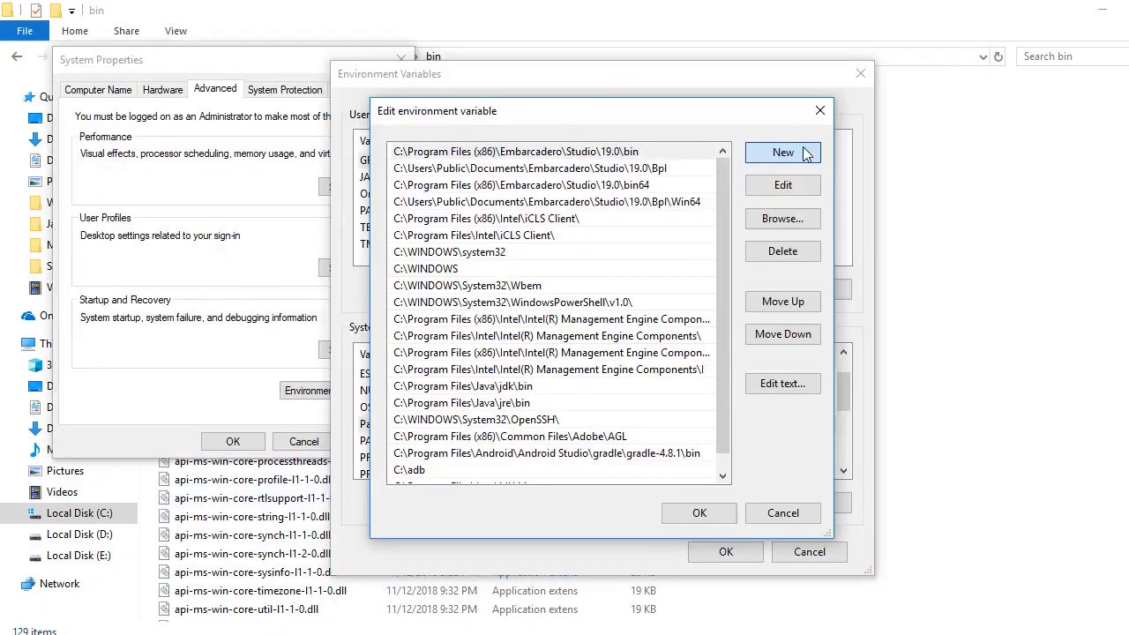
Add C:\Program Files\Java\jre\bin as a new entry of the Path system variable and confirm the edit
{"action": "left_click", "coordinate": [805, 154]}
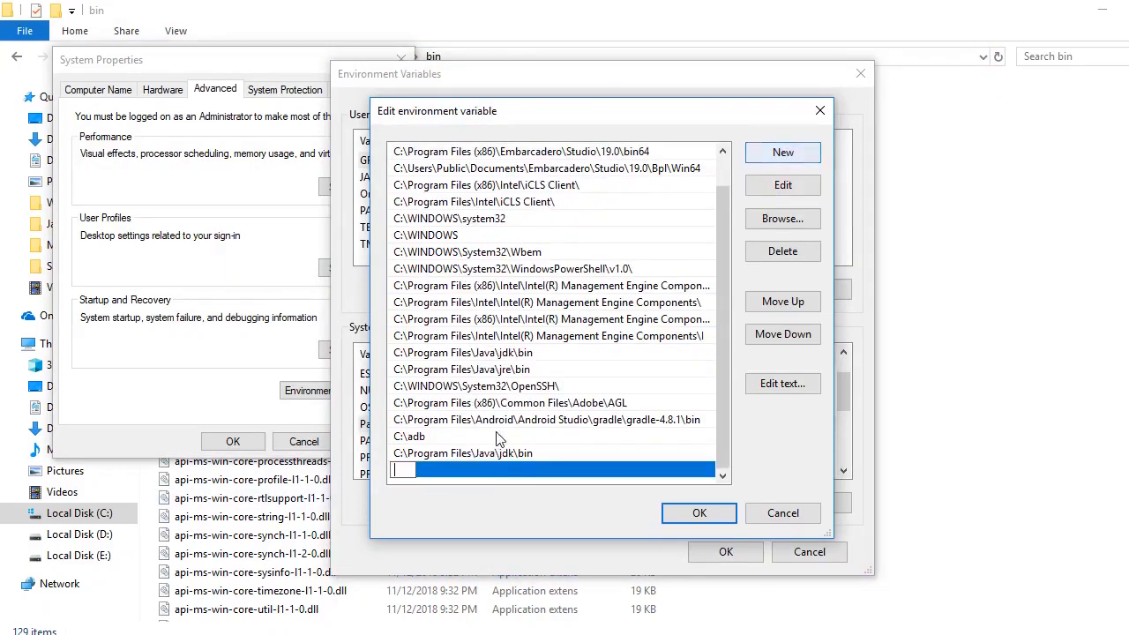
{"action": "right_click", "coordinate": [406, 468]}
{"action": "left_click", "coordinate": [345, 231]}
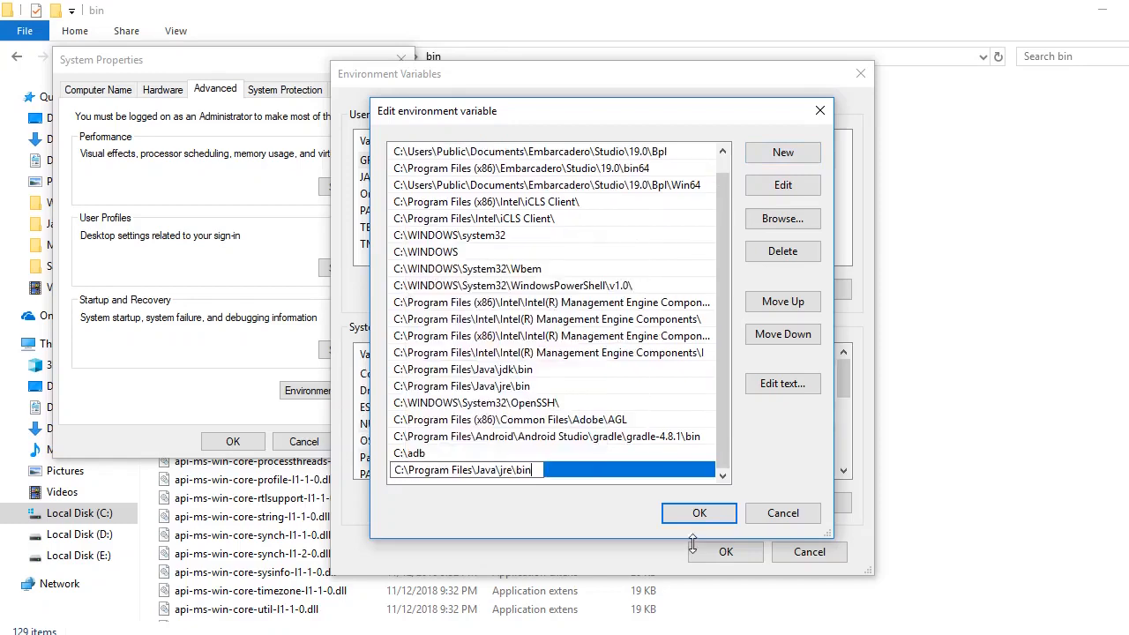
{"action": "left_click", "coordinate": [698, 513]}
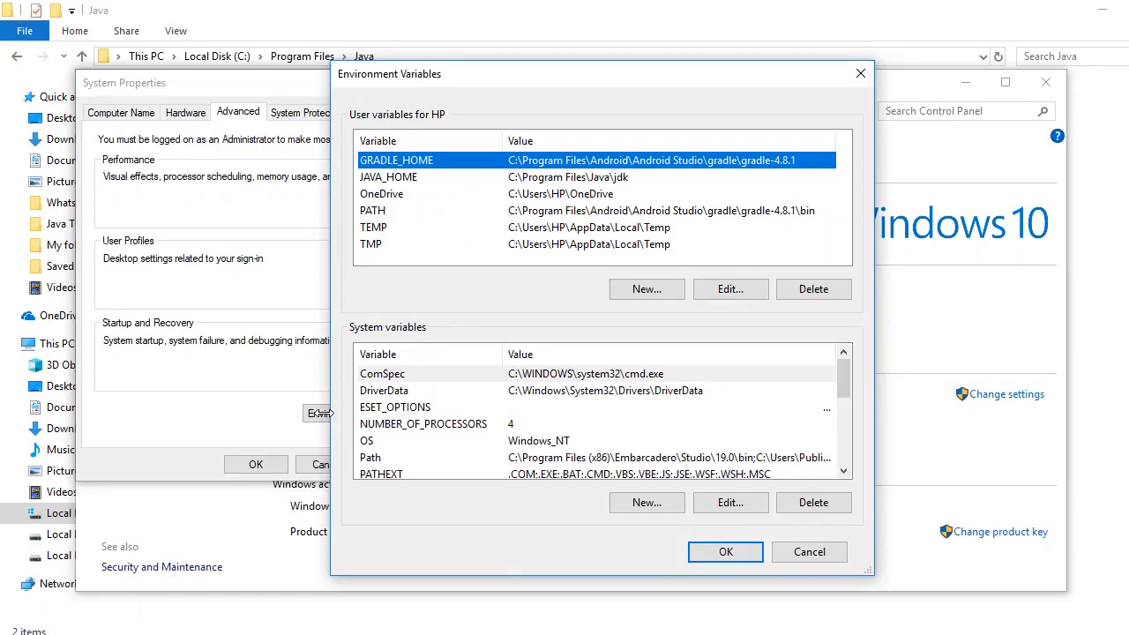
Start a new system variable and name it JAVA_HOME
{"action": "left_click", "coordinate": [643, 505]}
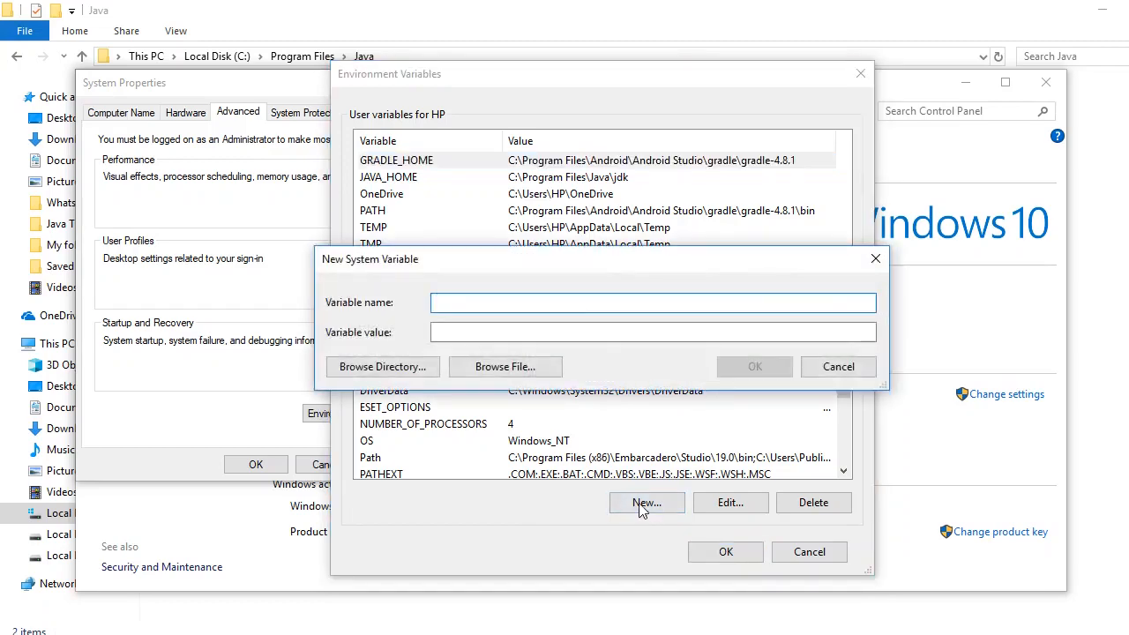
{"action": "type", "text": "JAV"}
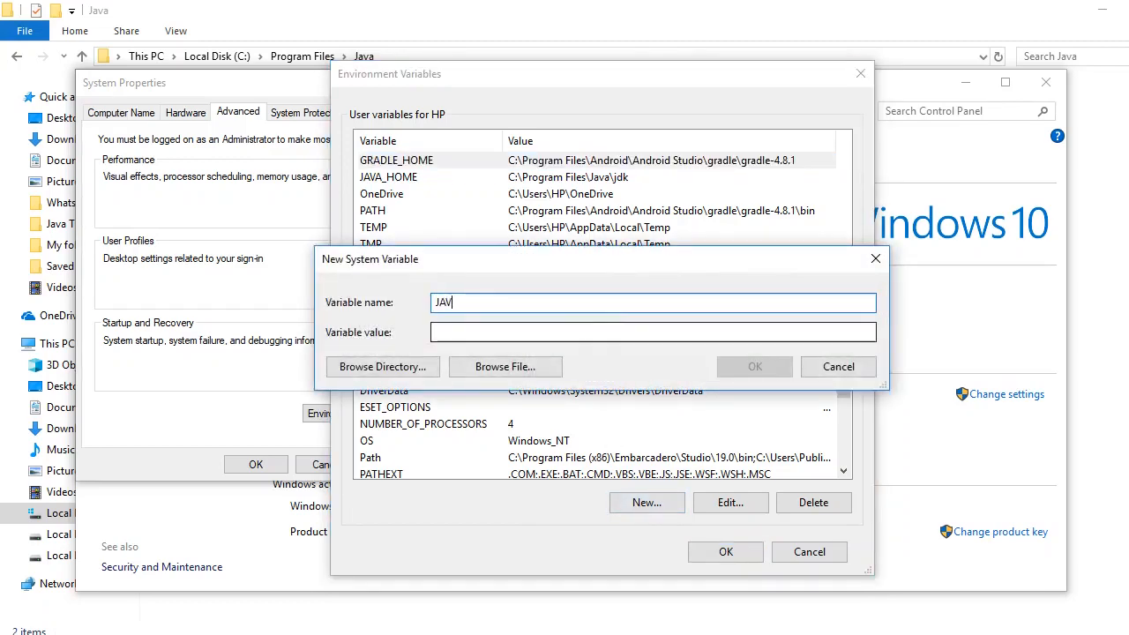
{"action": "type", "text": "A_HOME"}
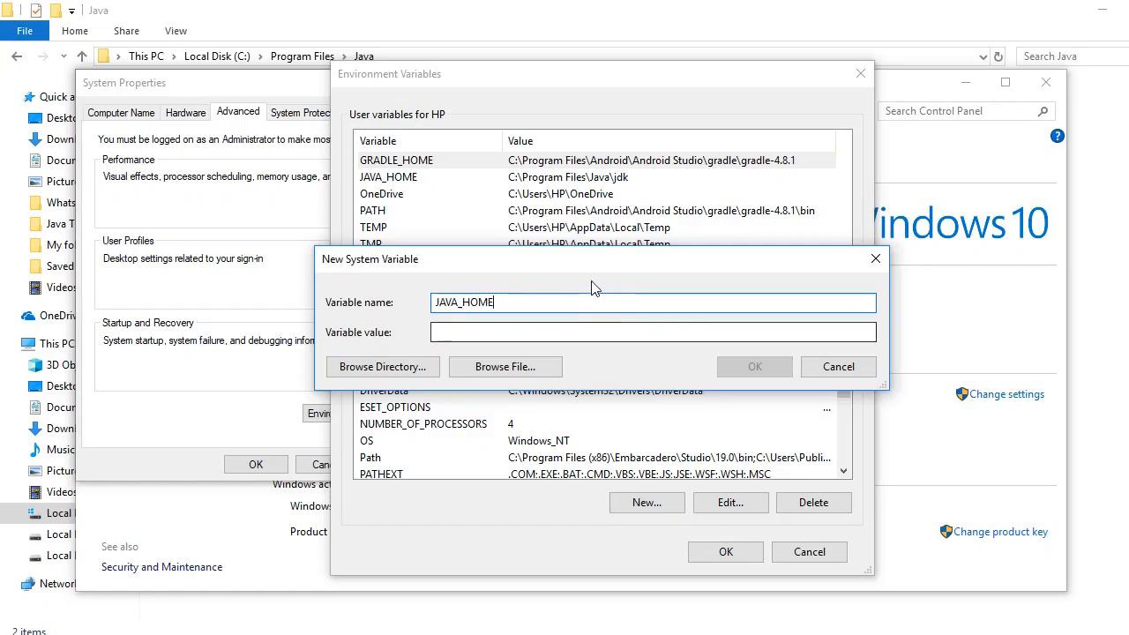
{"action": "left_click", "coordinate": [589, 328]}
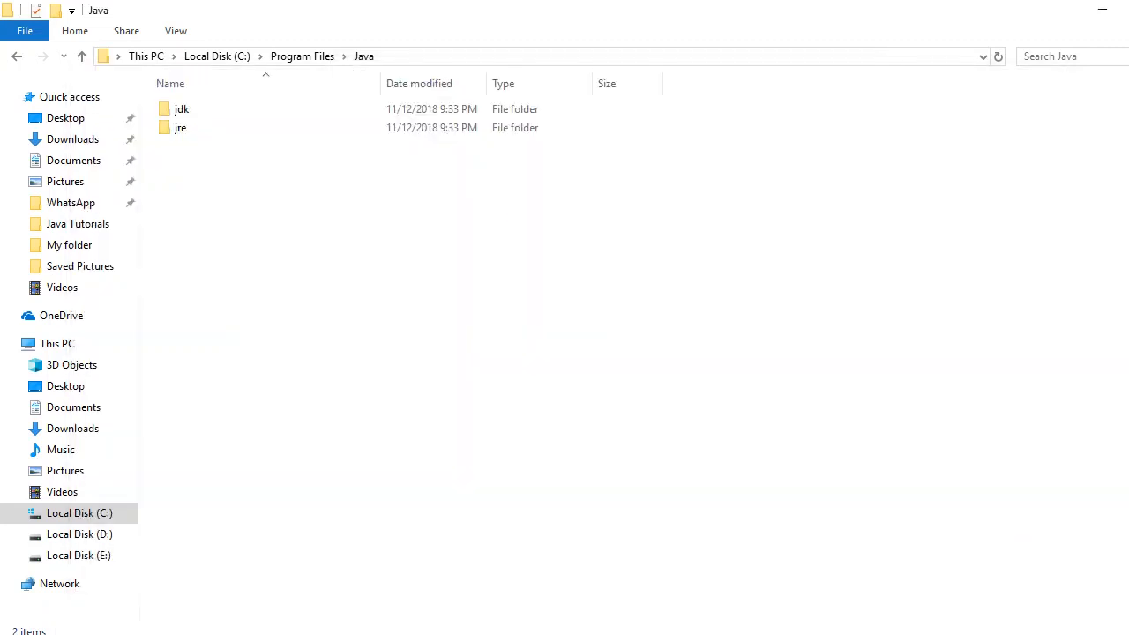
In File Explorer, open the jdk folder inside the Java folder and copy its full path
{"action": "double_click", "coordinate": [322, 126]}
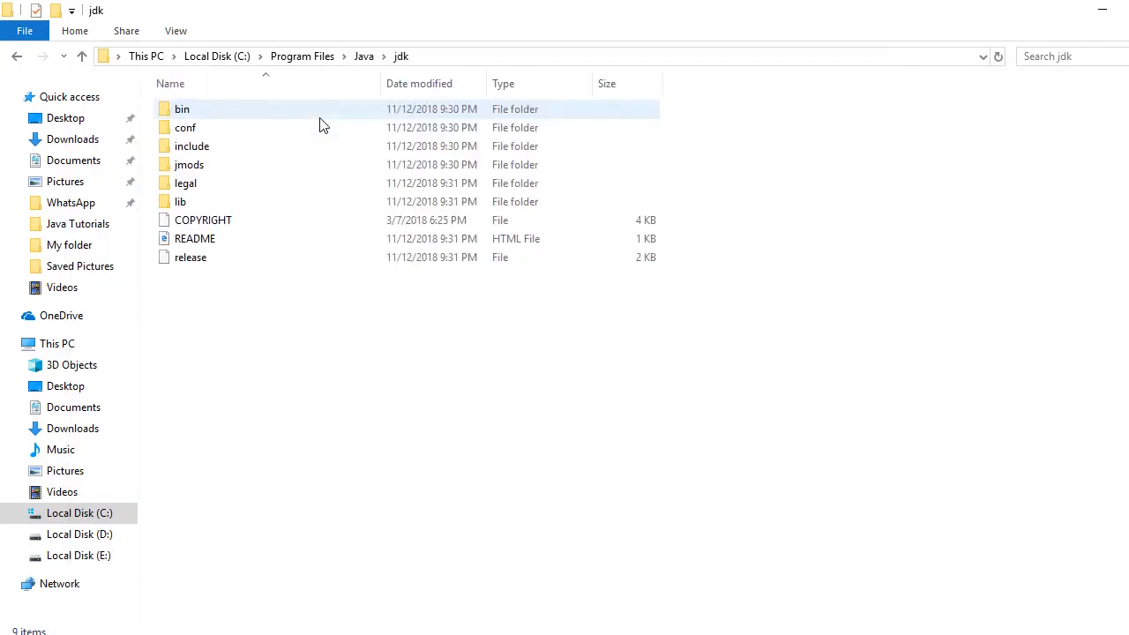
{"action": "left_click", "coordinate": [443, 55]}
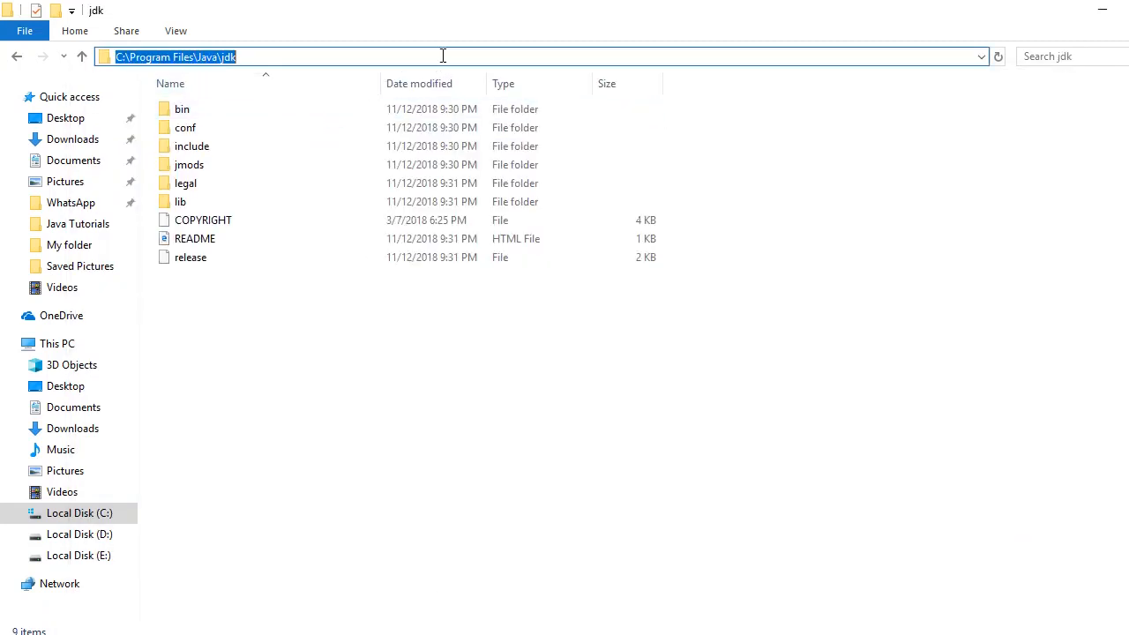
{"action": "right_click", "coordinate": [212, 56]}
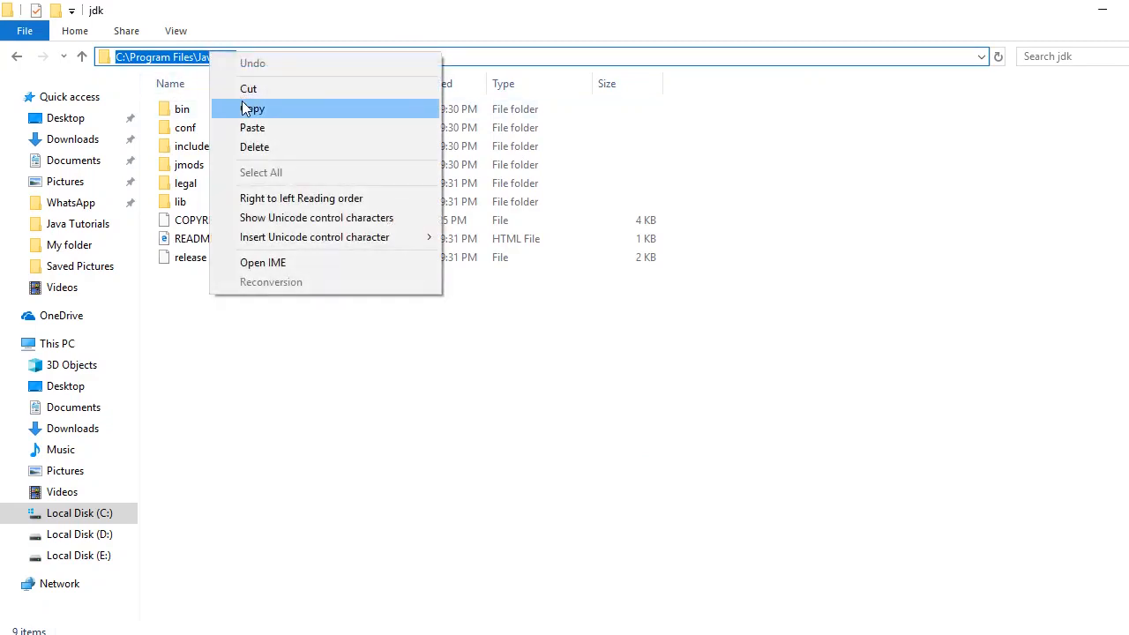
{"action": "left_click", "coordinate": [247, 108]}
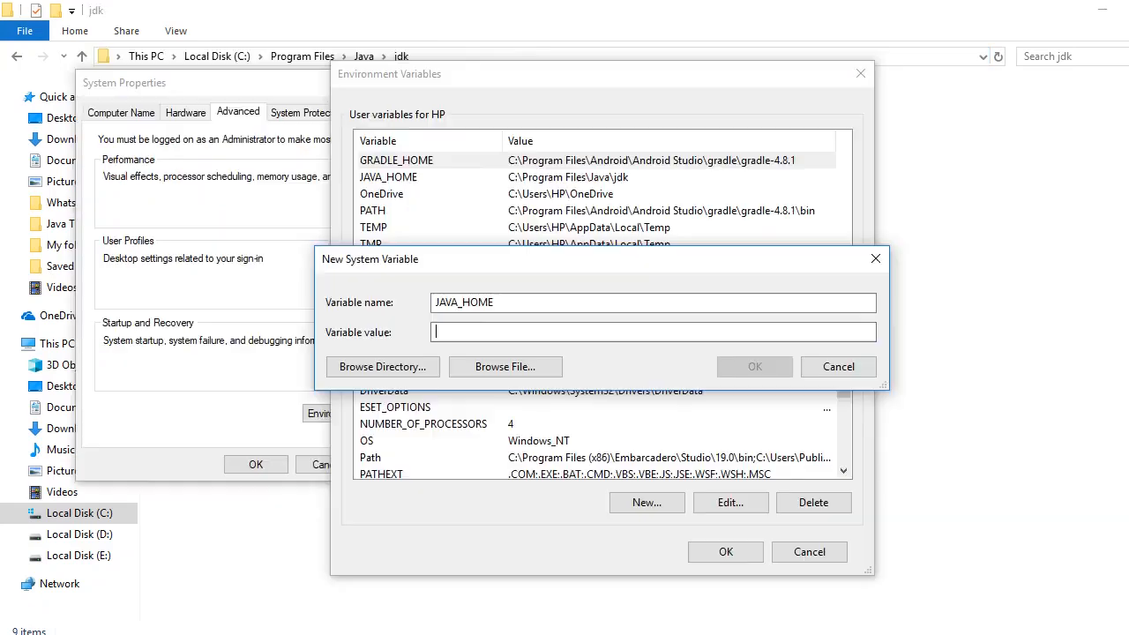
Set the JAVA_HOME value to C:\Program Files\Java\jdk, then save the variable and close the environment variable and system properties dialogs
{"action": "key", "text": "Tab"}
{"action": "right_click", "coordinate": [610, 332]}
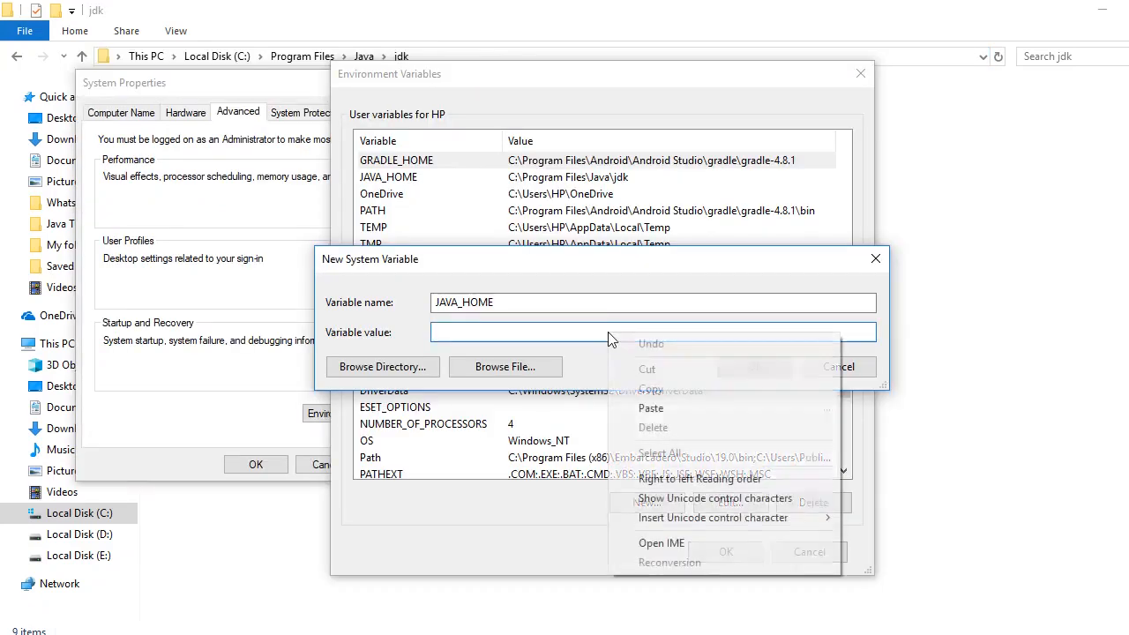
{"action": "left_click", "coordinate": [649, 410]}
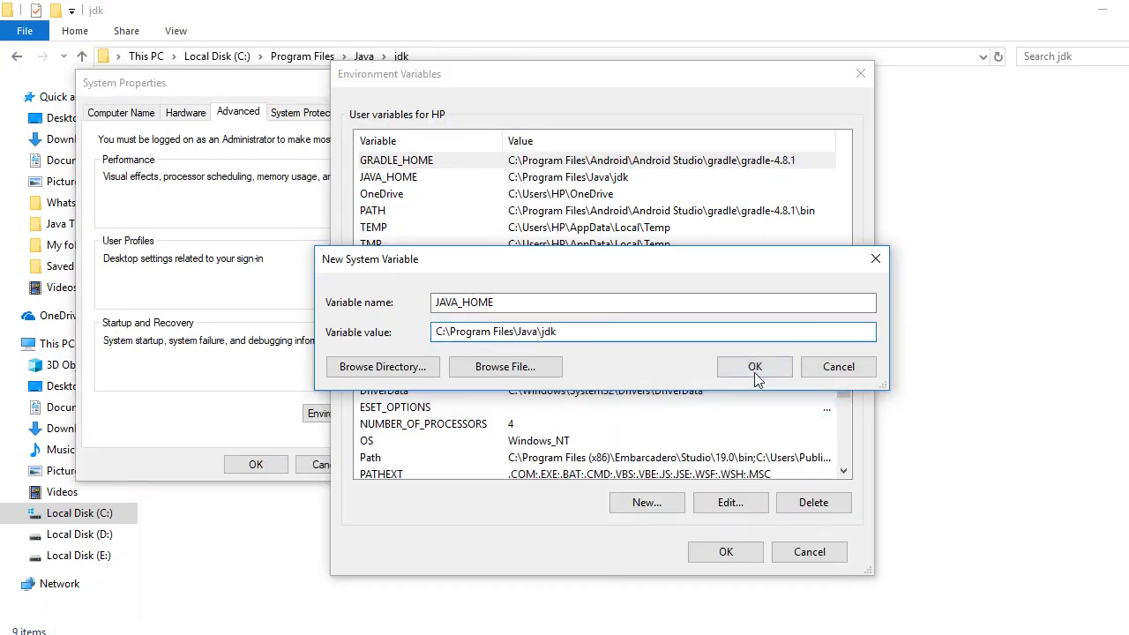
{"action": "left_click", "coordinate": [755, 367]}
{"action": "left_click", "coordinate": [726, 555]}
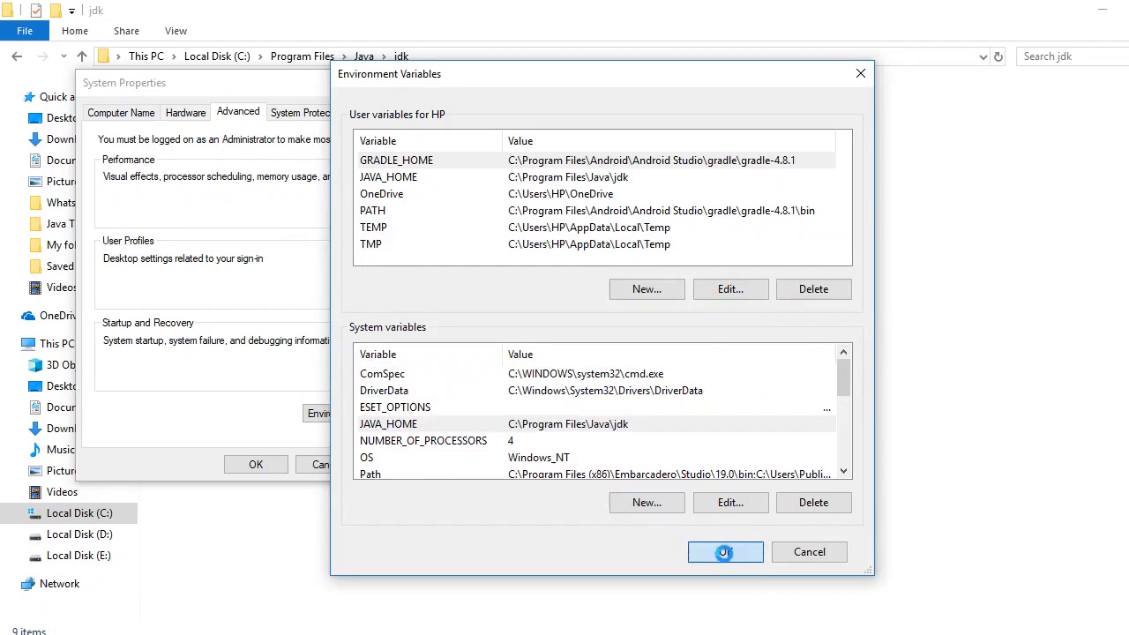
{"action": "left_click", "coordinate": [255, 465]}
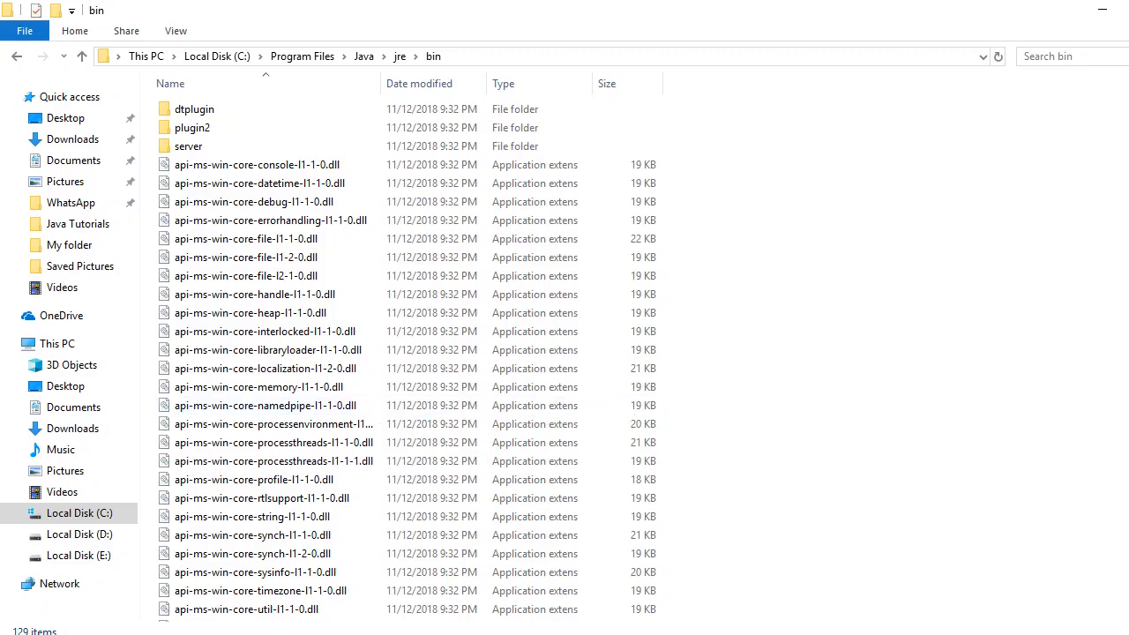
Open a Command Prompt window, run javac to check that the Java compiler is reachable, and close the window
{"action": "key", "text": "super+x"}
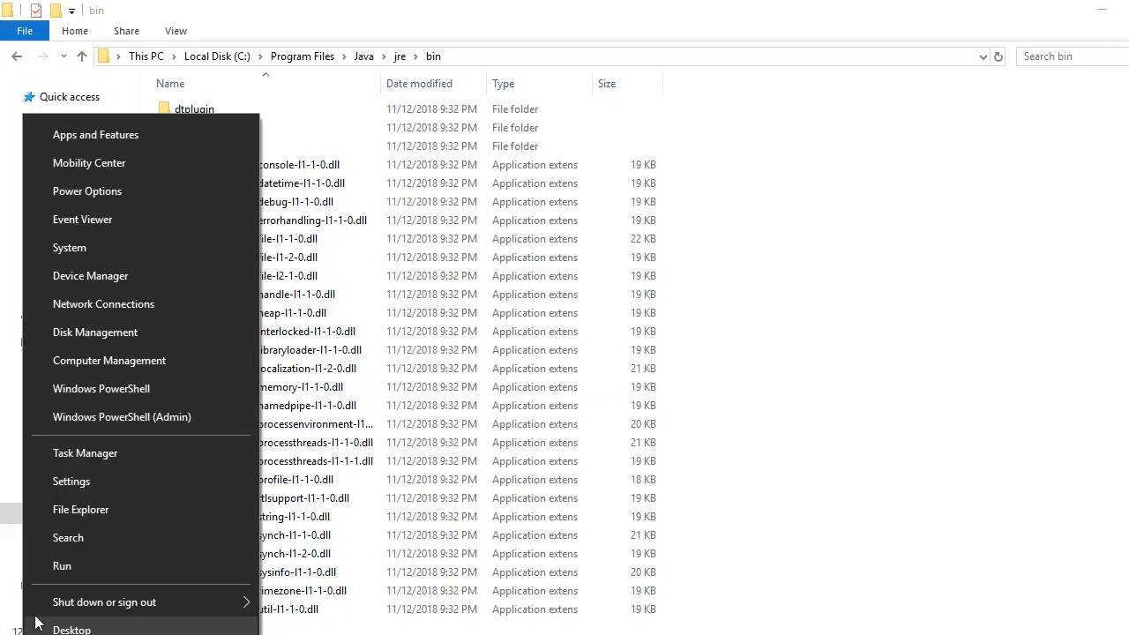
{"action": "left_click", "coordinate": [58, 571]}
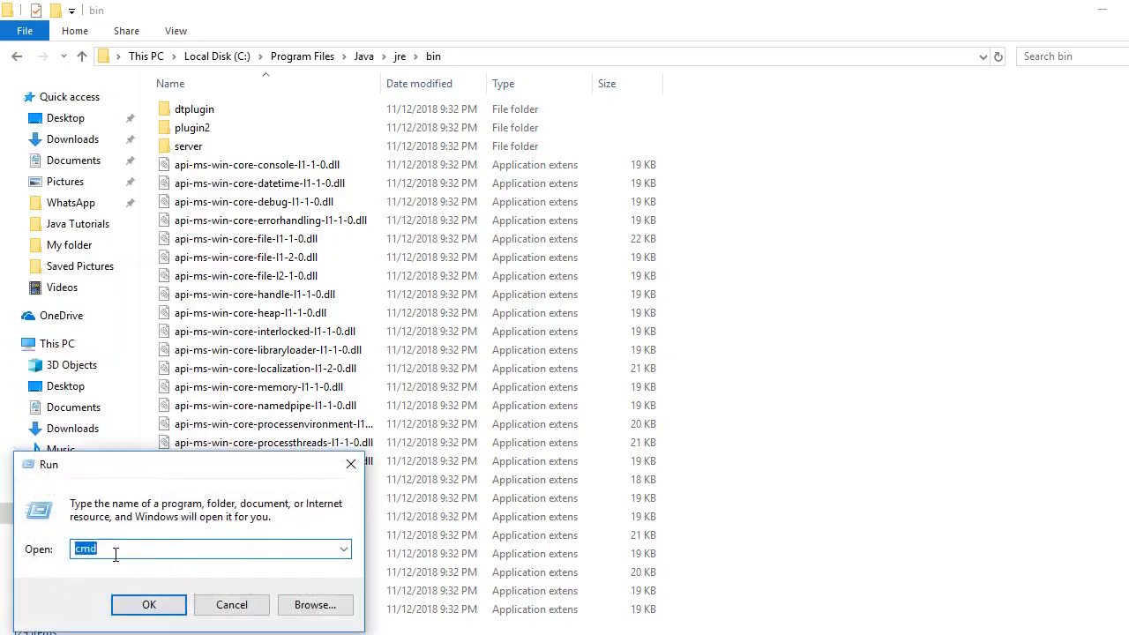
{"action": "type", "text": "cmd"}
{"action": "key", "text": "Return"}
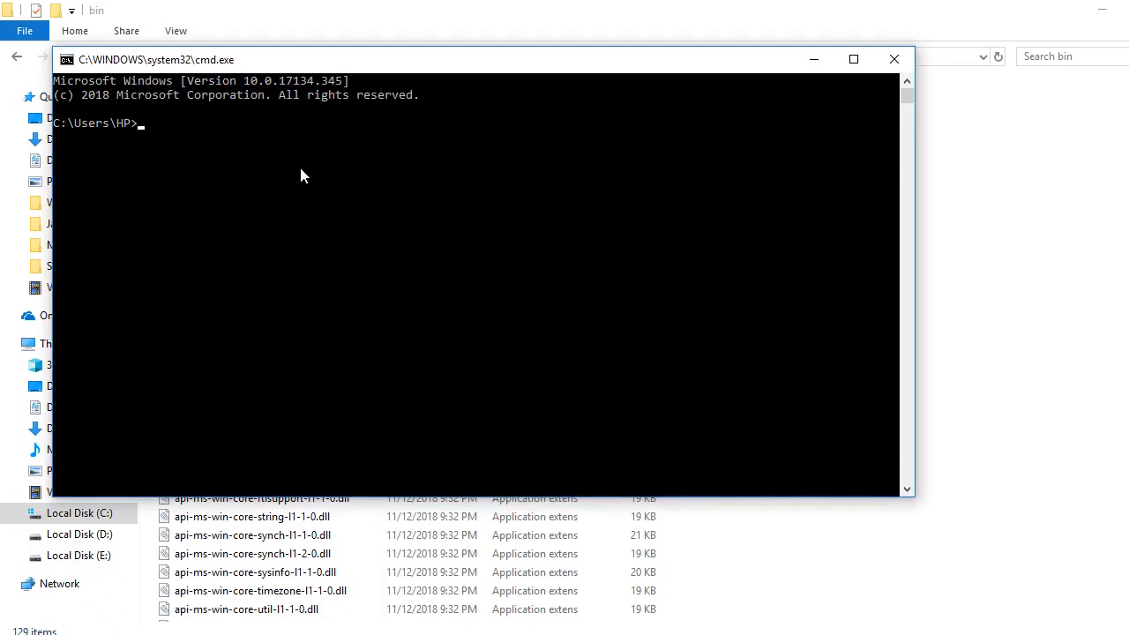
{"action": "type", "text": "javac"}
{"action": "key", "text": "Return"}
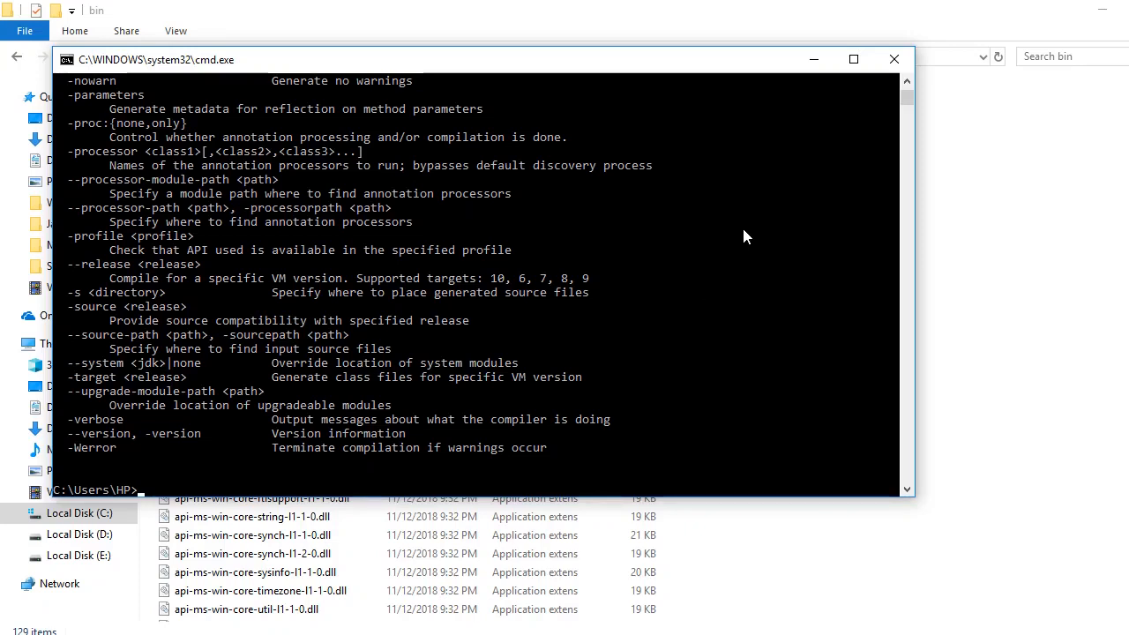
{"action": "left_click", "coordinate": [909, 53]}
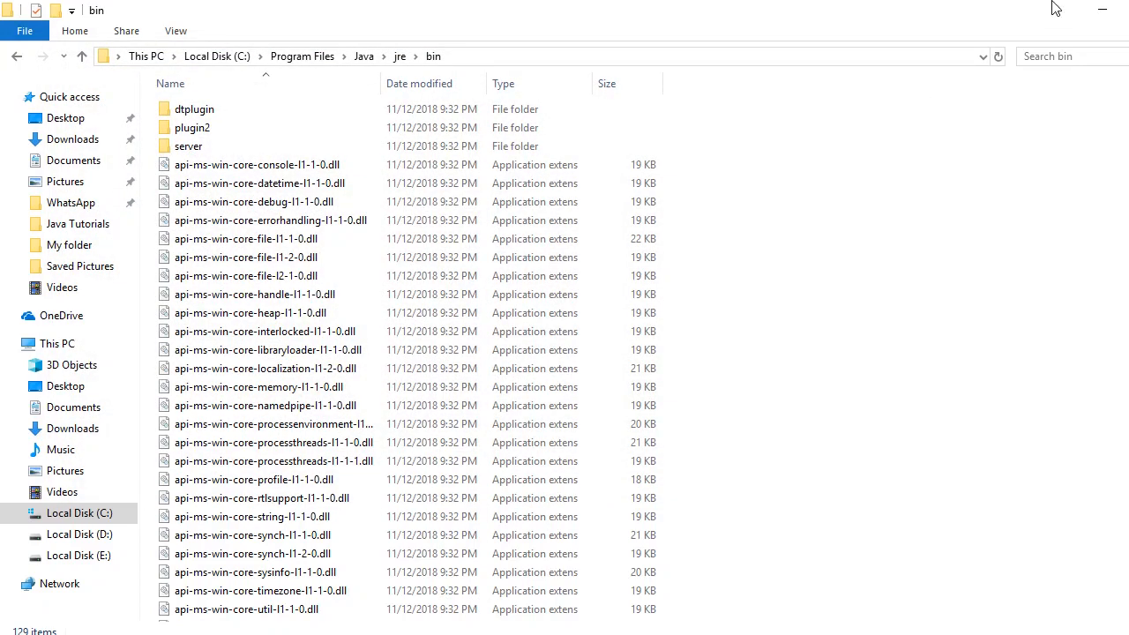
Put File Explorer away, search for netbeans in Google Chrome, and open the NetBeans IDE 8.2 download page
{"action": "left_click", "coordinate": [1093, 9]}
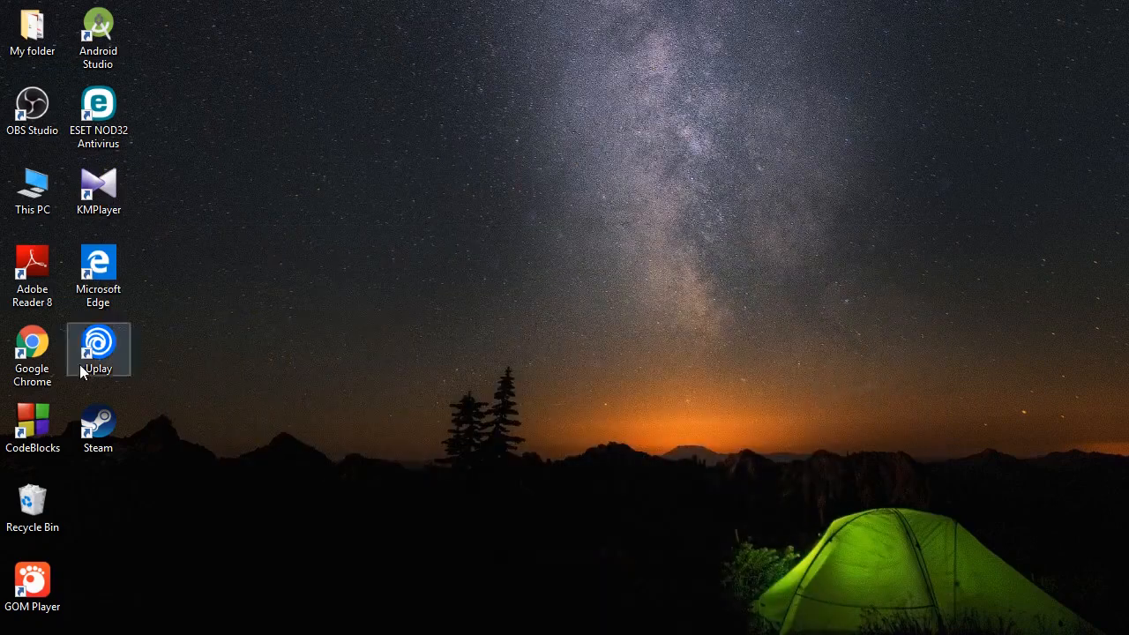
{"action": "double_click", "coordinate": [49, 370]}
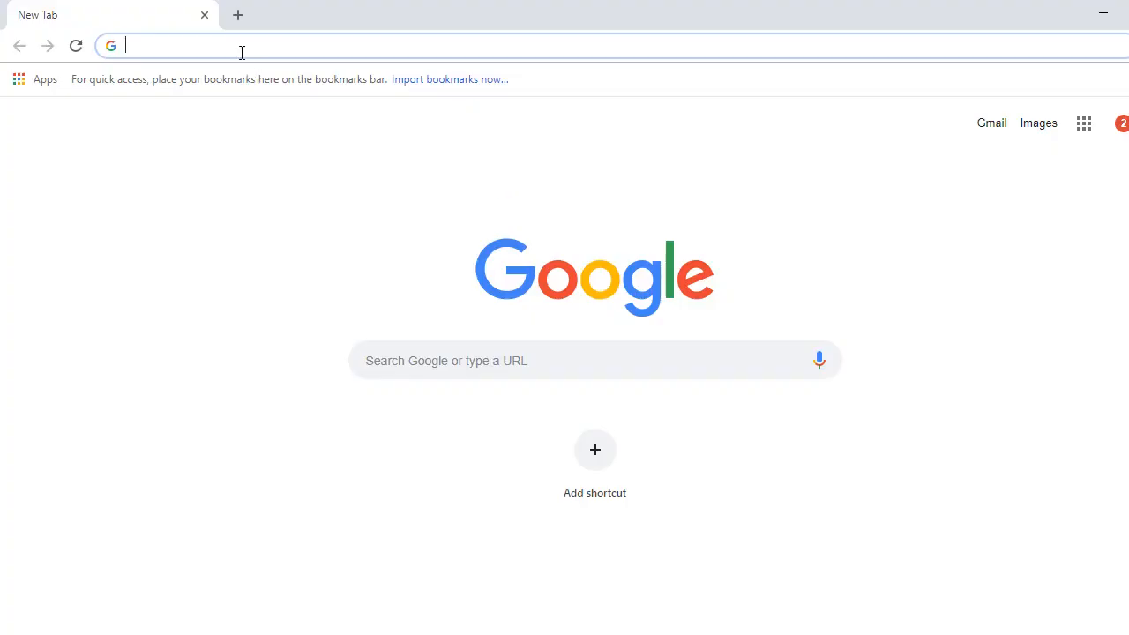
{"action": "type", "text": "netbeans"}
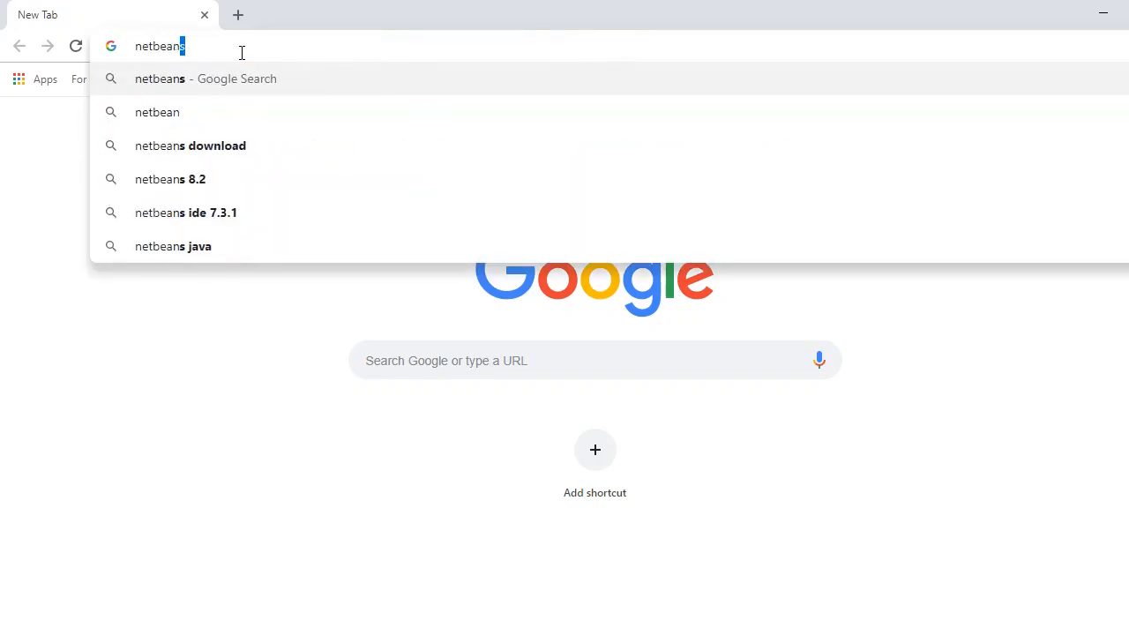
{"action": "key", "text": "Return"}
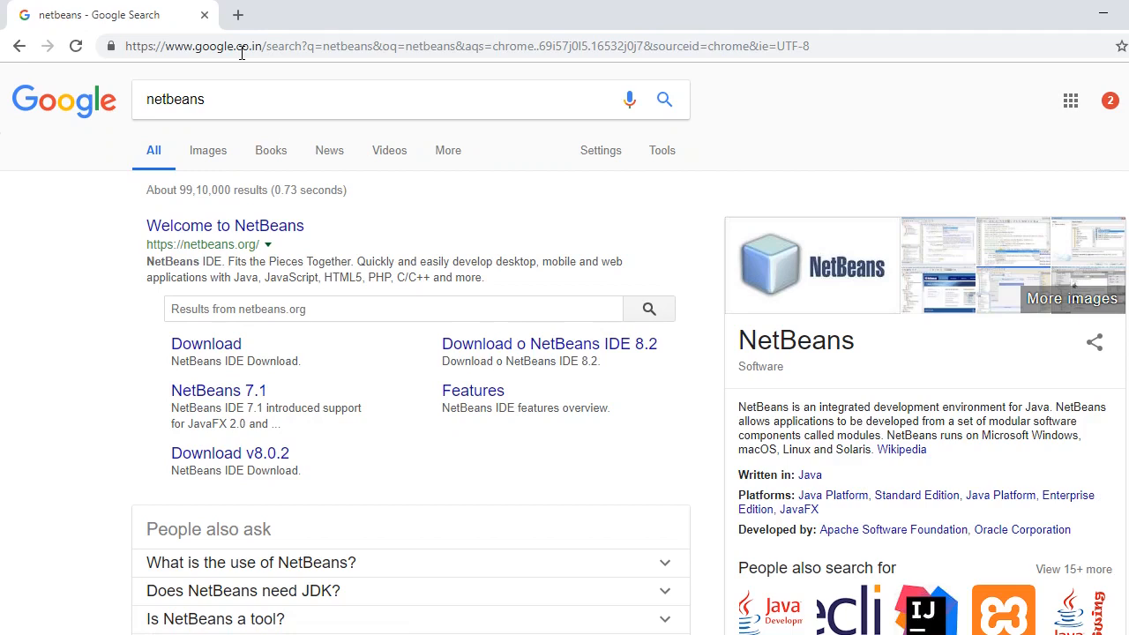
{"action": "left_click", "coordinate": [570, 351]}
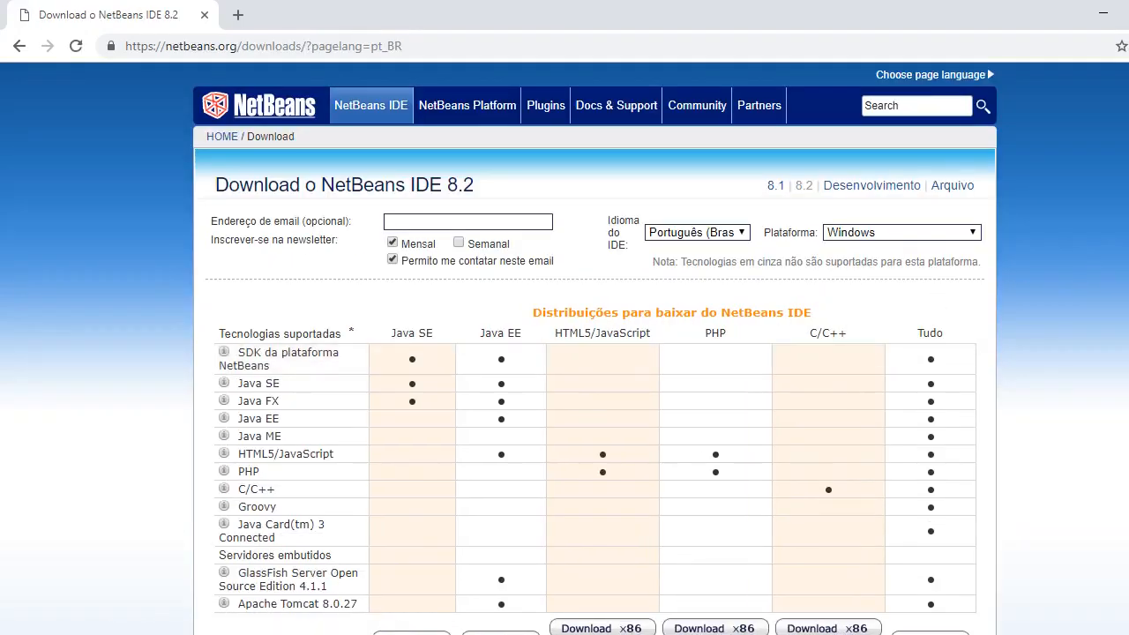
Start the download of the Java SE distribution of NetBeans IDE 8.2 for Windows
{"action": "scroll", "coordinate": [879, 334], "scroll_direction": "down", "scroll_amount": 1}
{"action": "scroll", "coordinate": [412, 276], "scroll_direction": "down", "scroll_amount": 1}
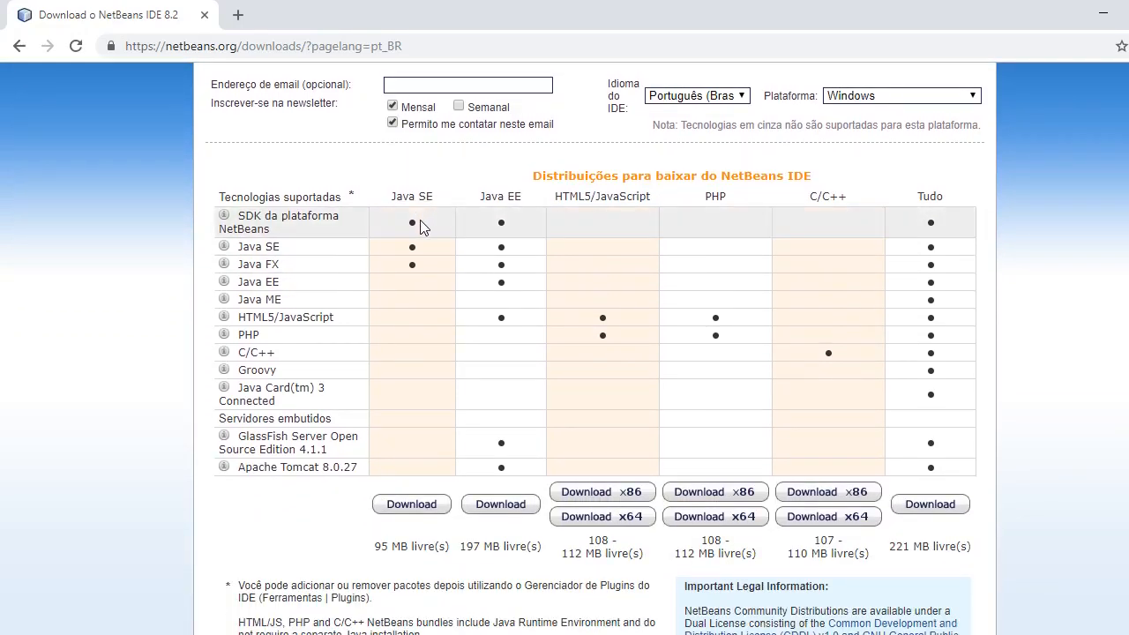
{"action": "left_click", "coordinate": [407, 506]}
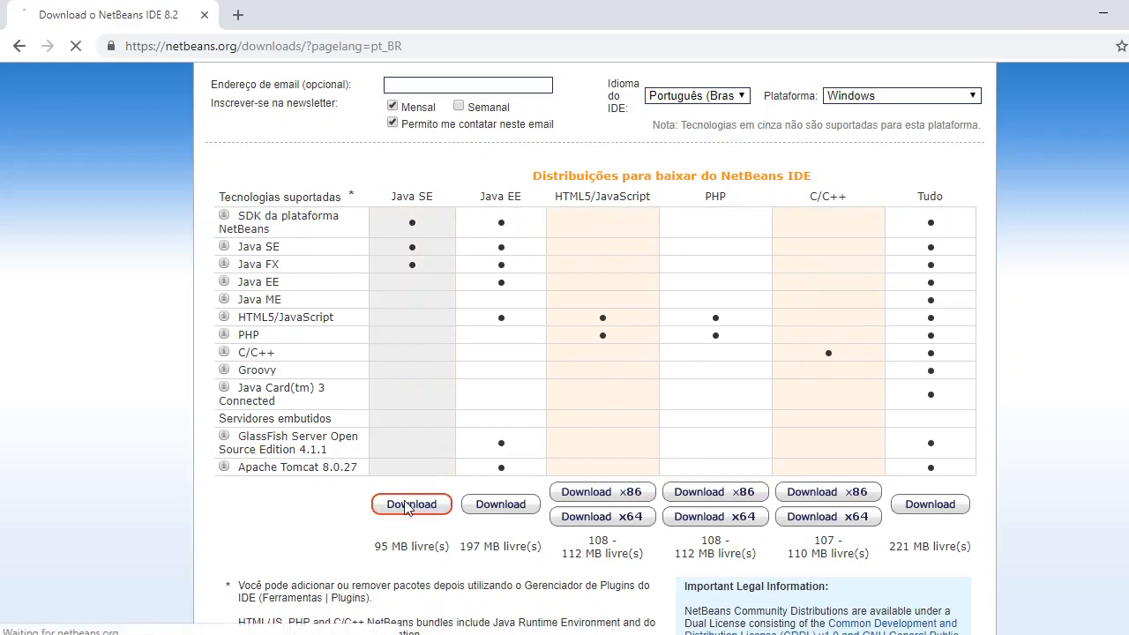